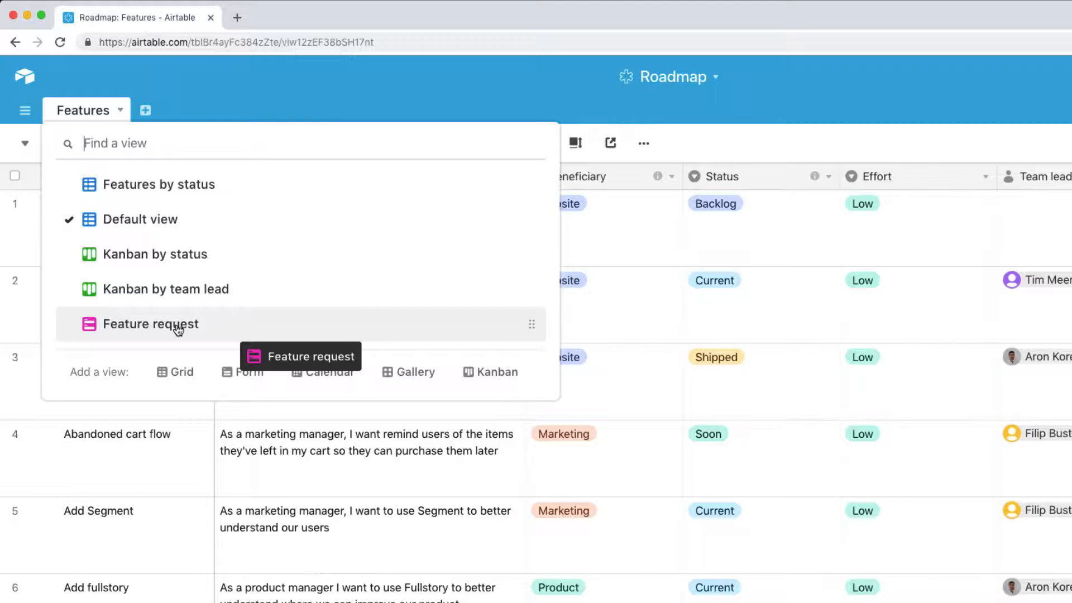
- Add a calendar view to the Features table that places records by the Release date field
{"action": "mouse_move", "coordinate": [308, 374]}
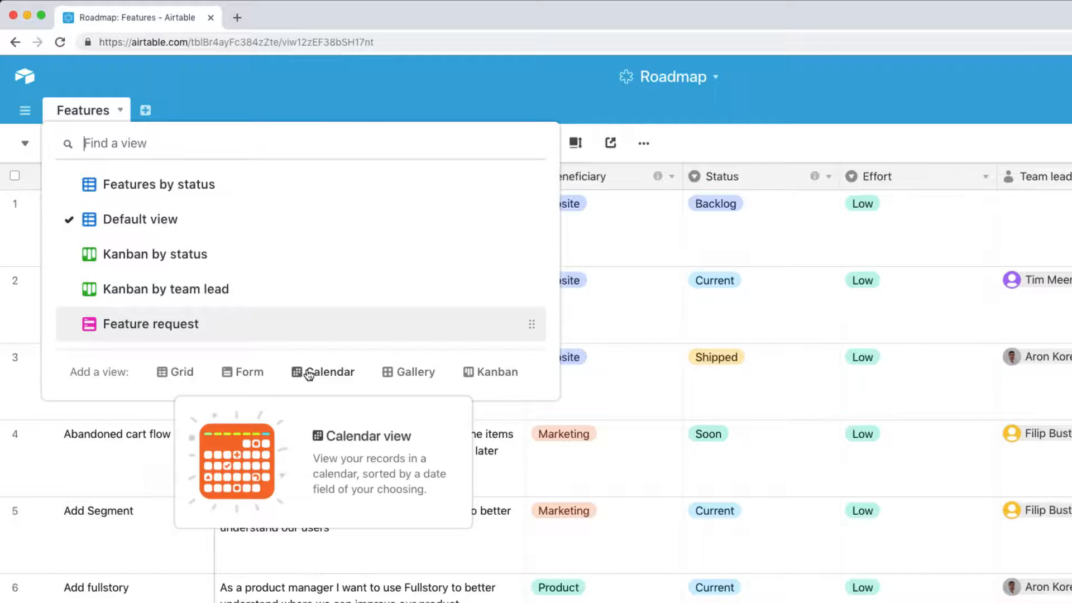
{"action": "left_click", "coordinate": [309, 373]}
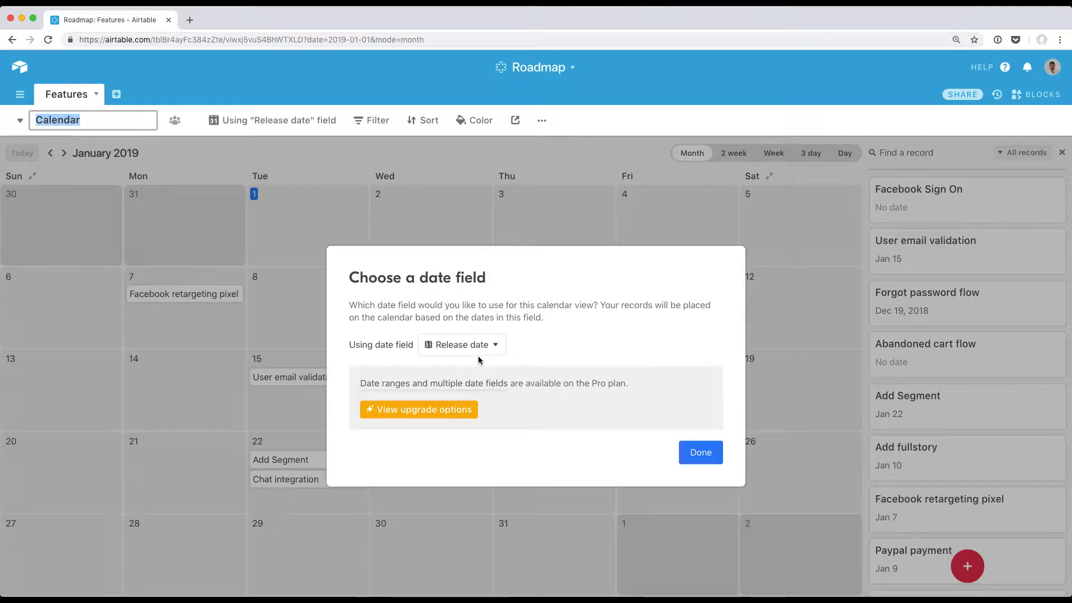
{"action": "left_click", "coordinate": [473, 347]}
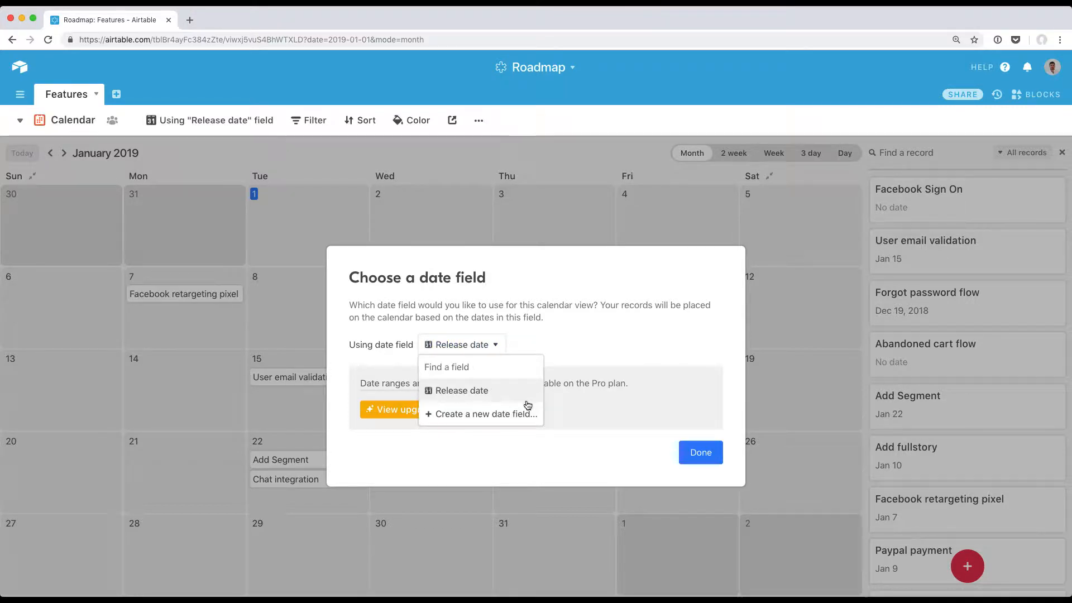
{"action": "left_click", "coordinate": [494, 398]}
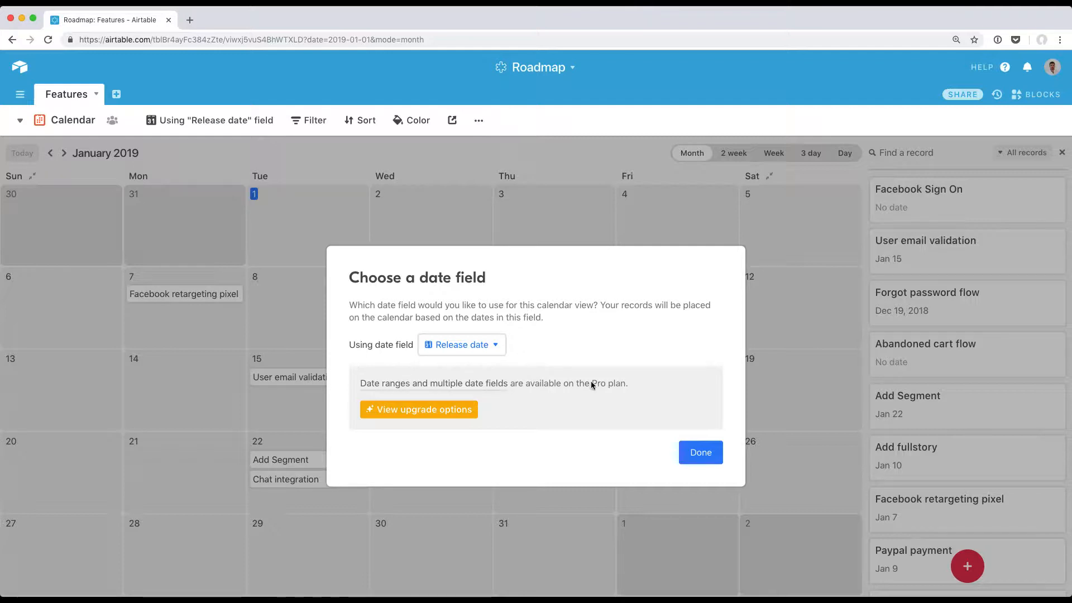
{"action": "left_click", "coordinate": [691, 449]}
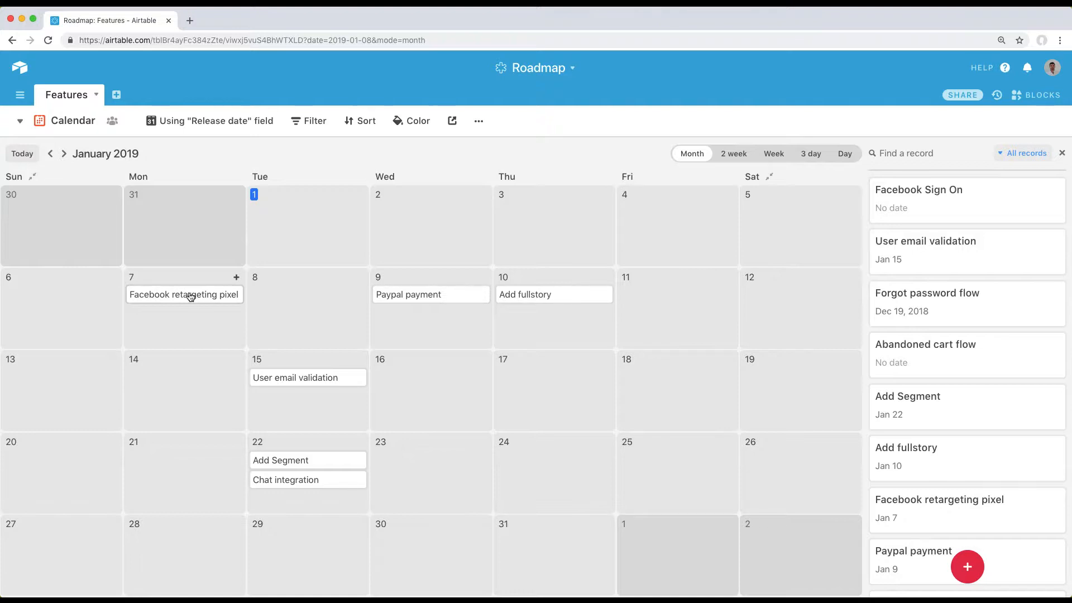
- Reschedule the Facebook retargeting pixel record from January 7 to January 8, 2019 on the calendar
{"action": "key", "text": "super+l"}
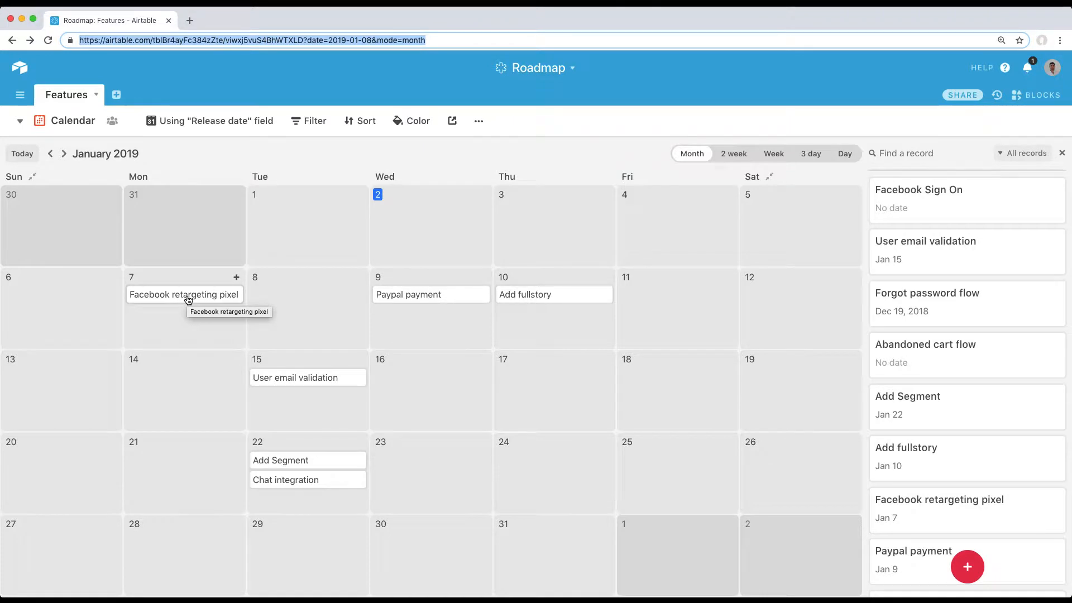
{"action": "left_click_drag", "start_coordinate": [189, 300], "coordinate": [304, 284]}
- Review the expanded Facebook retargeting pixel record down to its release date, and move it back to January 7
{"action": "left_click", "coordinate": [313, 300]}
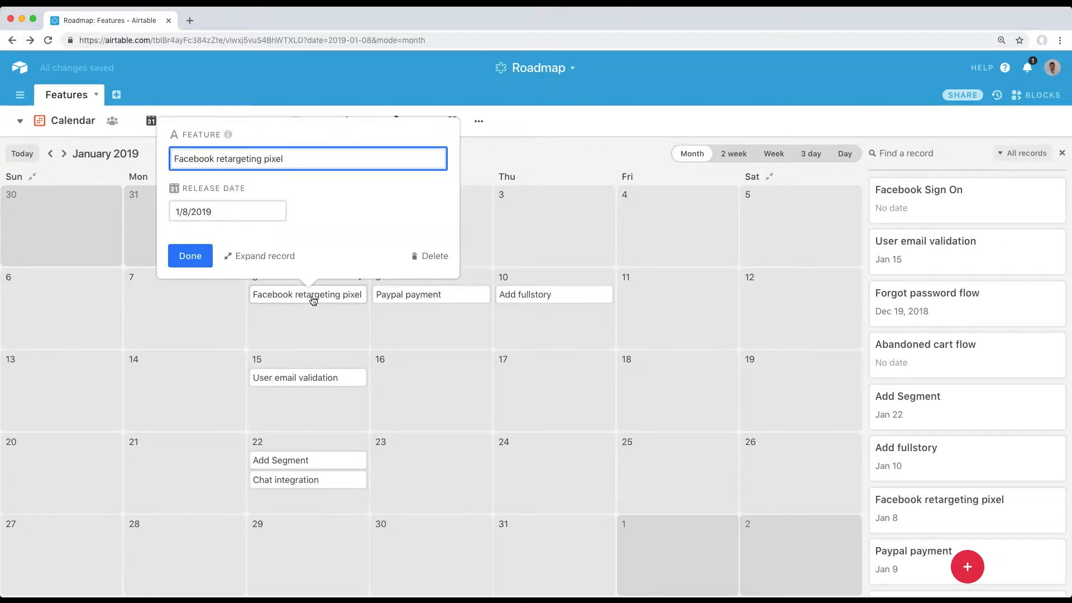
{"action": "left_click", "coordinate": [267, 256]}
{"action": "scroll", "coordinate": [511, 285], "scroll_direction": "down", "scroll_amount": 1}
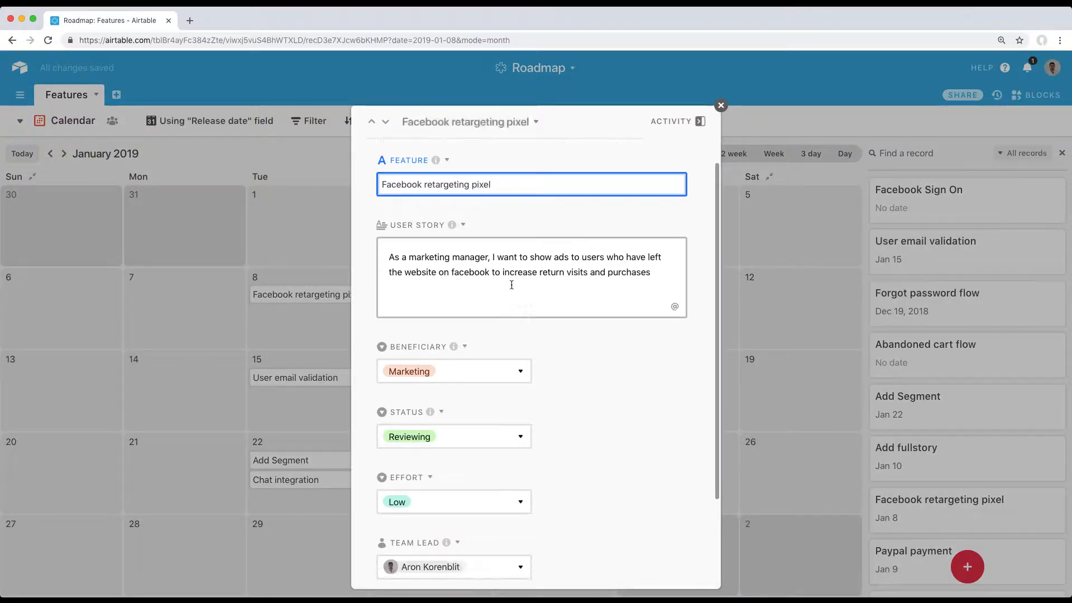
{"action": "scroll", "coordinate": [512, 285], "scroll_direction": "down", "scroll_amount": 3}
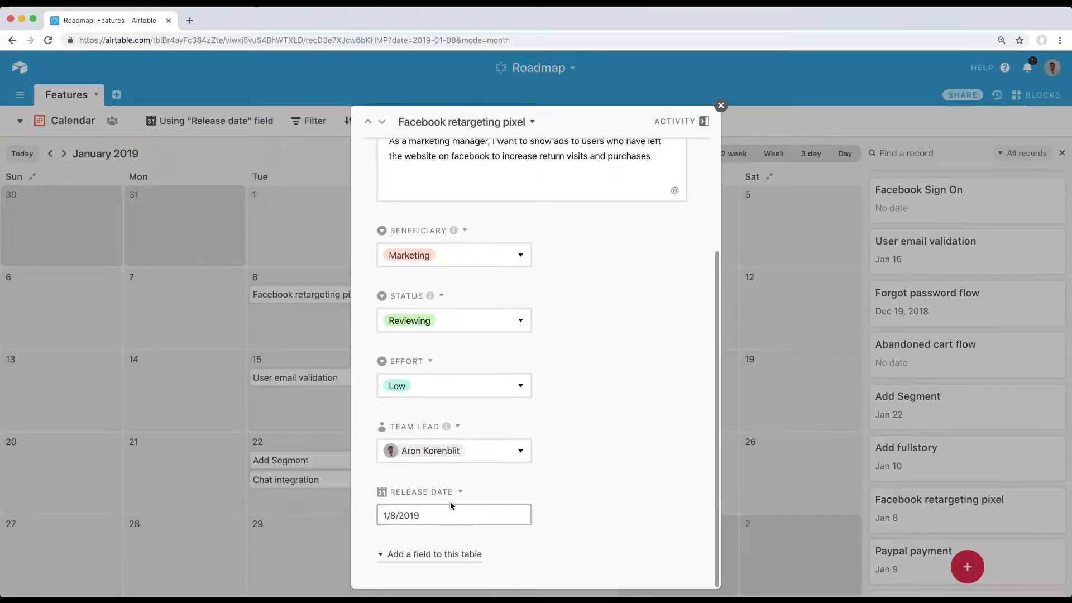
{"action": "key", "text": "Escape"}
{"action": "left_click_drag", "start_coordinate": [328, 296], "coordinate": [215, 295]}
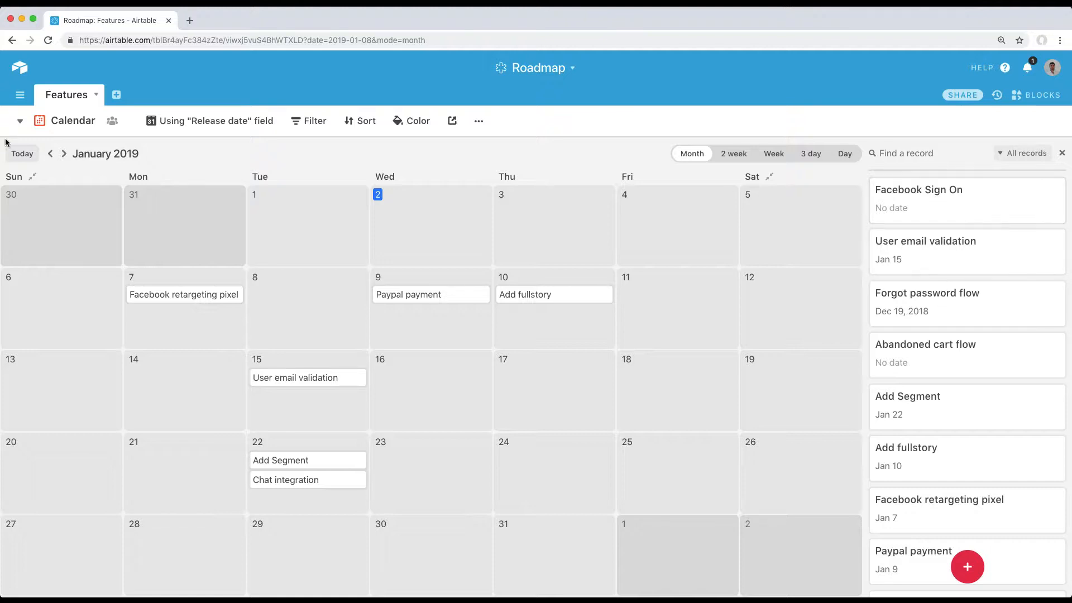
- Check the feature records in the Default view grid and return to the Calendar view
{"action": "left_click", "coordinate": [21, 124]}
{"action": "left_click", "coordinate": [106, 179]}
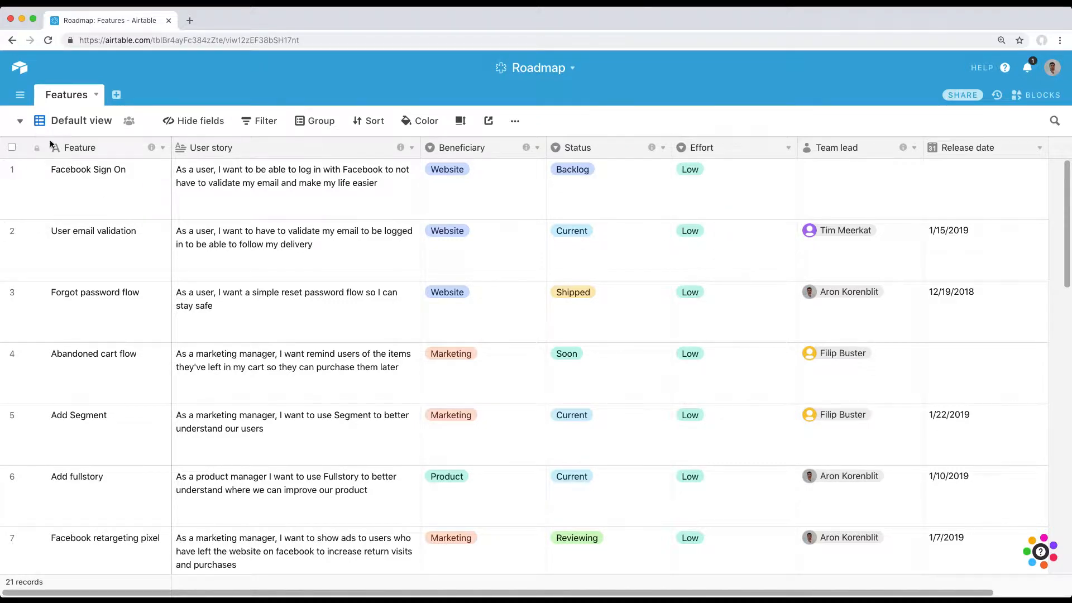
{"action": "left_click", "coordinate": [21, 122]}
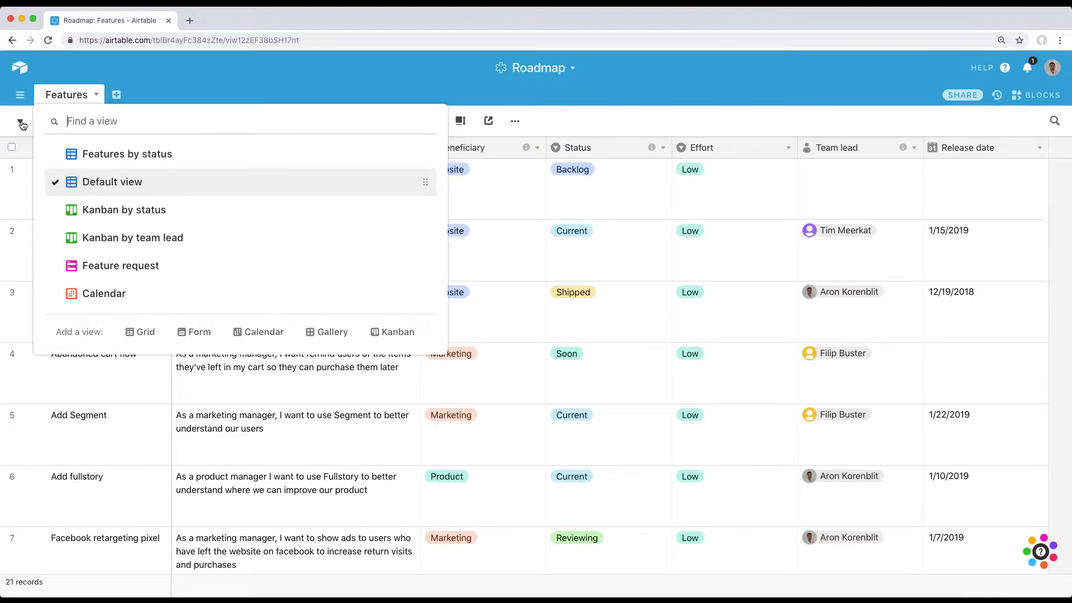
{"action": "left_click", "coordinate": [117, 296]}
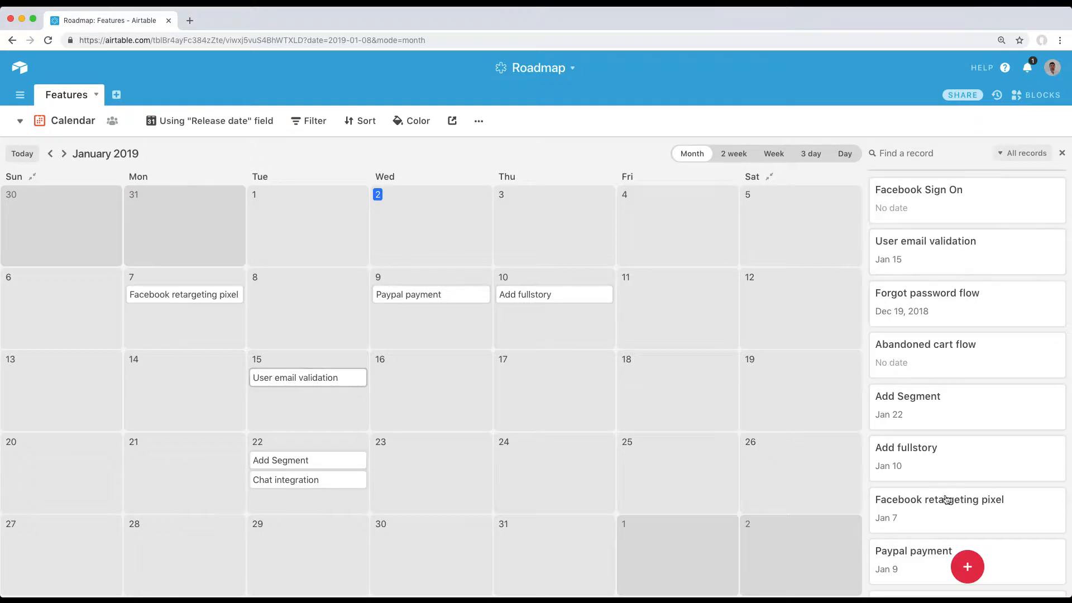
- View the details of the Facebook Sign On record from the record list and close it
{"action": "left_click", "coordinate": [932, 207]}
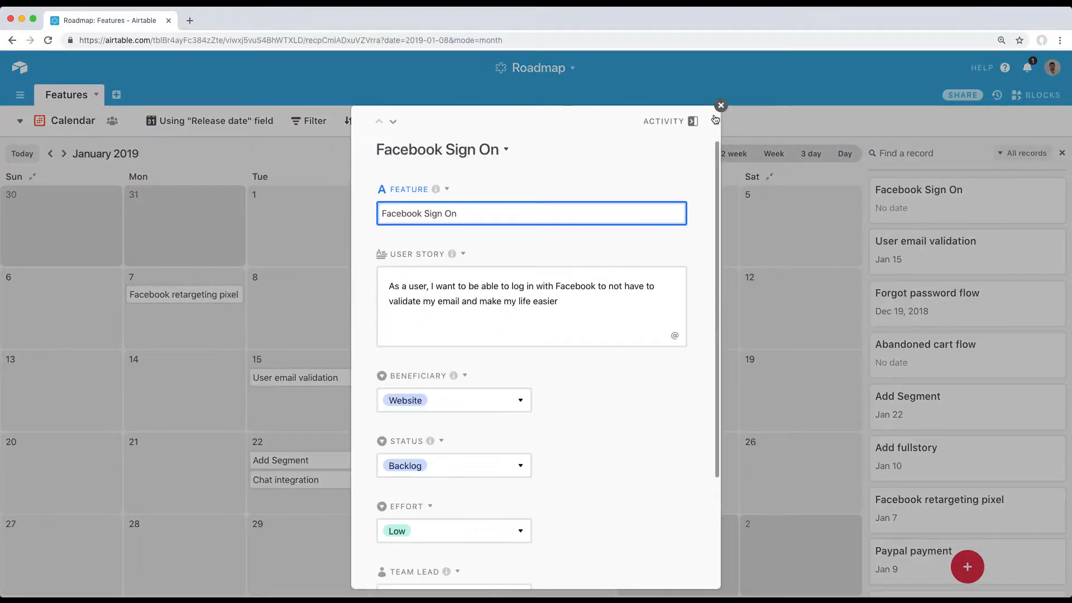
{"action": "left_click", "coordinate": [722, 104]}
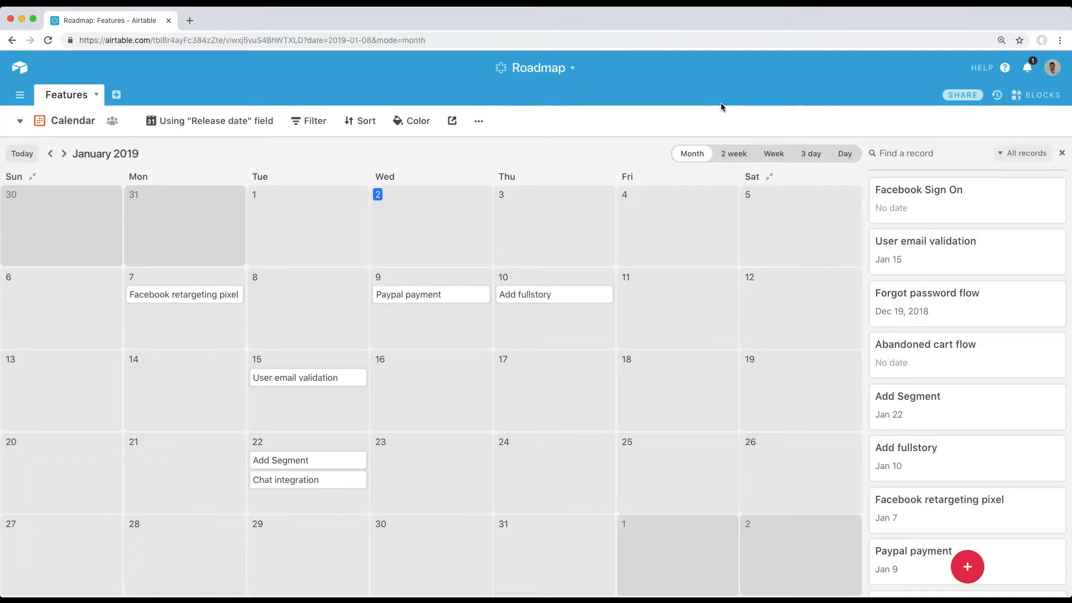
- Filter the calendar to records where Team lead is the first collaborator offered
{"action": "left_click", "coordinate": [310, 122]}
{"action": "left_click", "coordinate": [329, 178]}
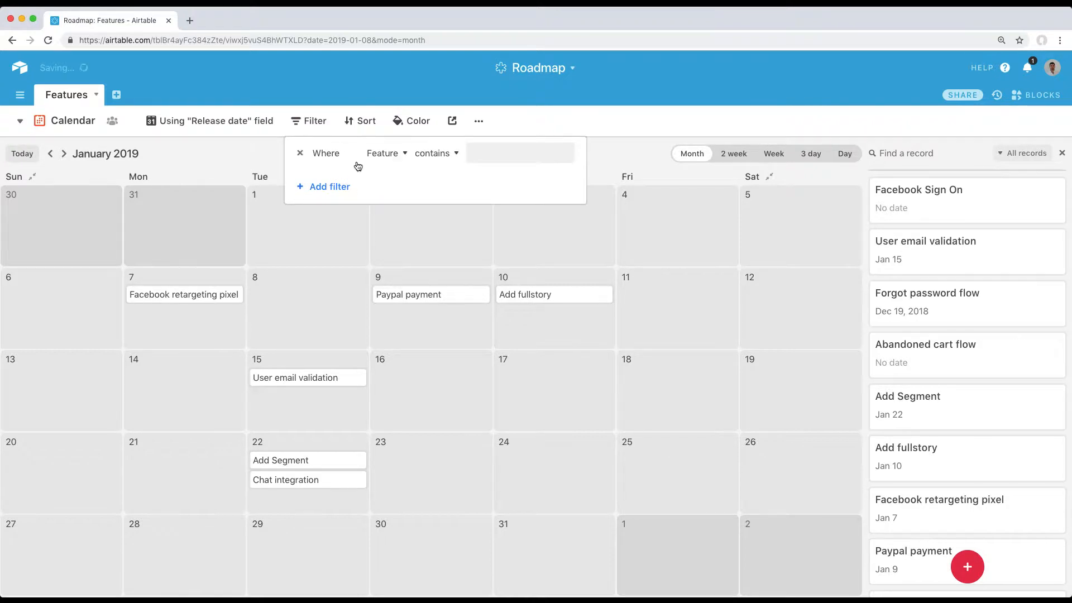
{"action": "left_click", "coordinate": [383, 155]}
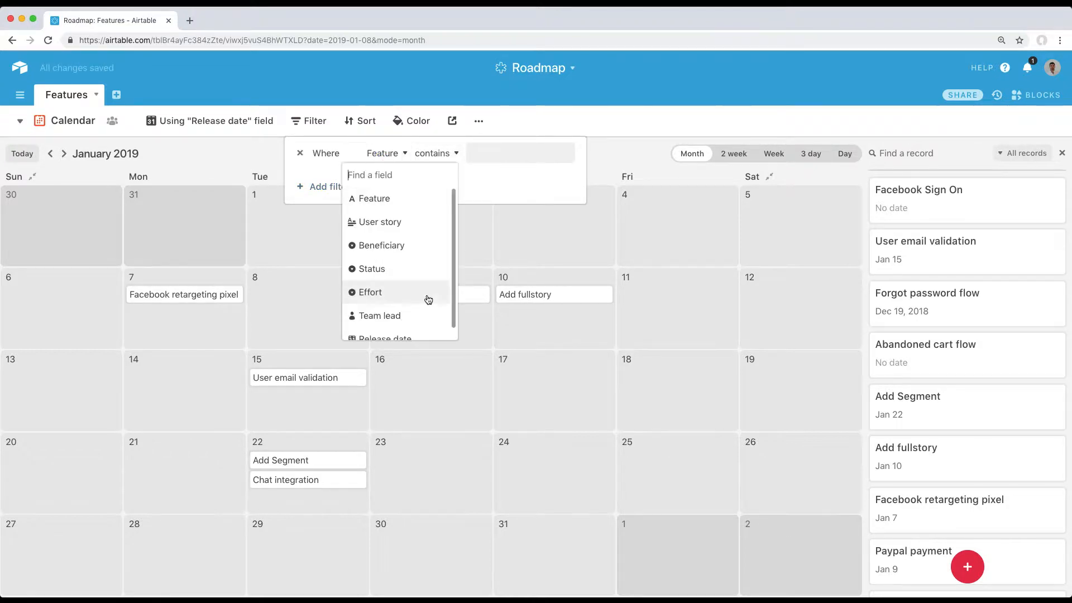
{"action": "left_click", "coordinate": [400, 308]}
{"action": "left_click", "coordinate": [472, 153]}
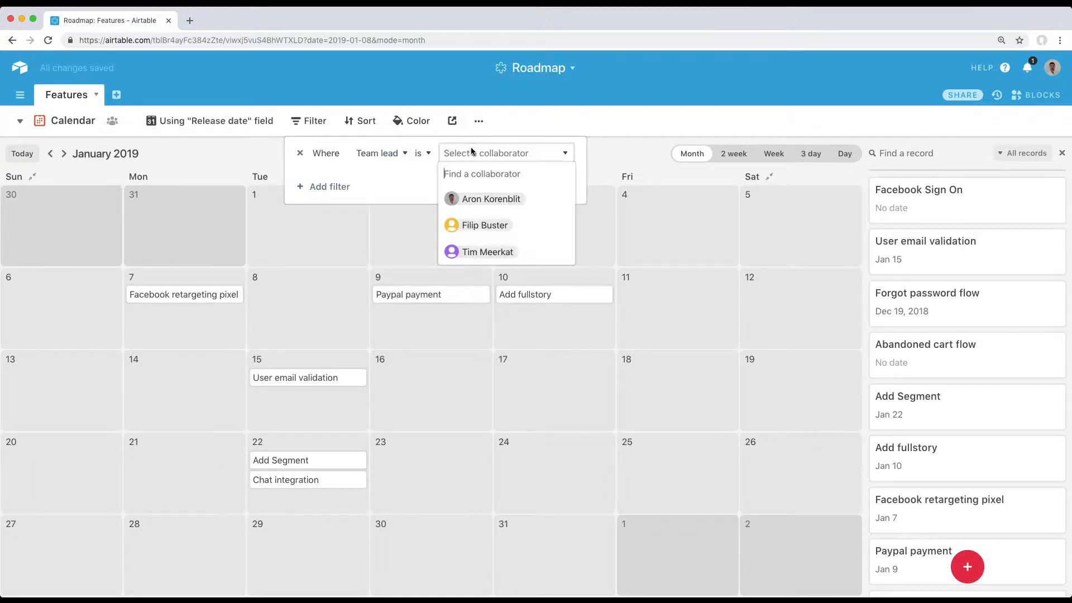
{"action": "left_click", "coordinate": [489, 198]}
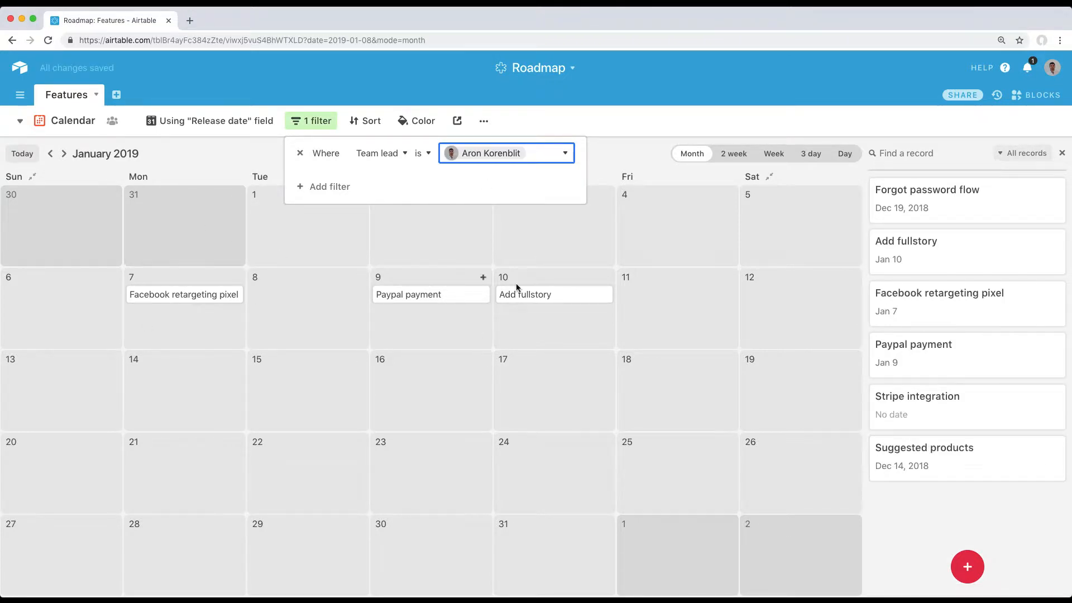
{"action": "left_click", "coordinate": [625, 156]}
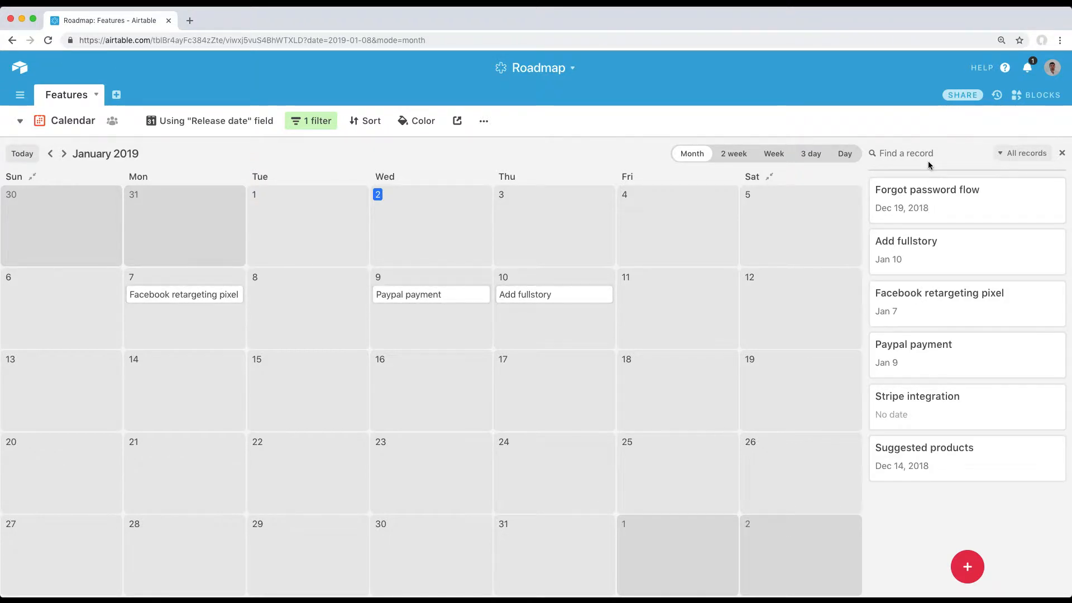
- Sort the calendar's records by Status in First-Last order and apply the sort
{"action": "left_click", "coordinate": [366, 122]}
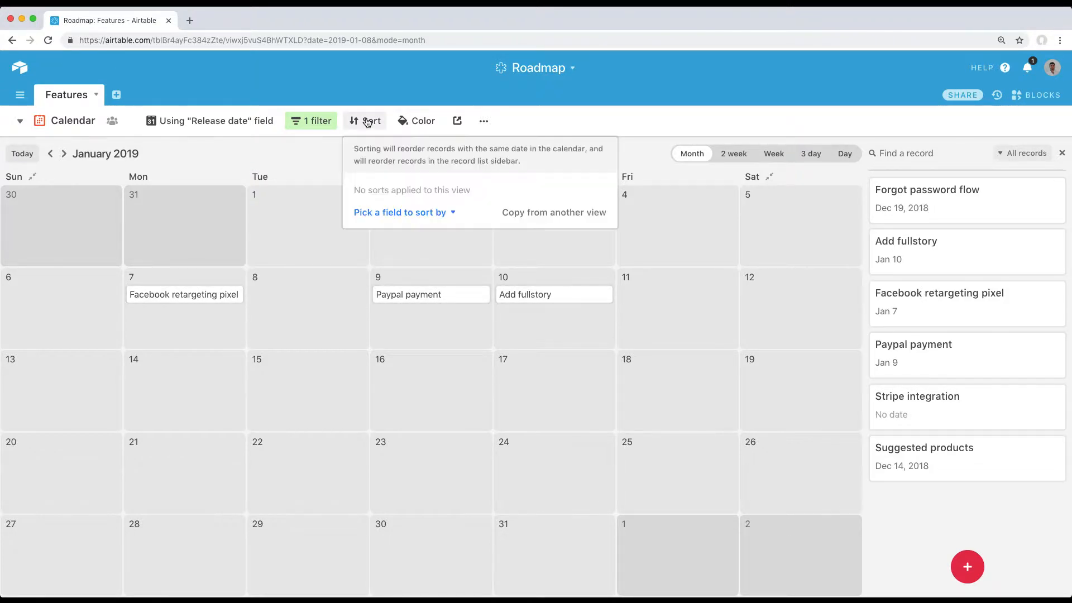
{"action": "left_click", "coordinate": [428, 214]}
{"action": "scroll", "coordinate": [431, 277], "scroll_direction": "down", "scroll_amount": 1}
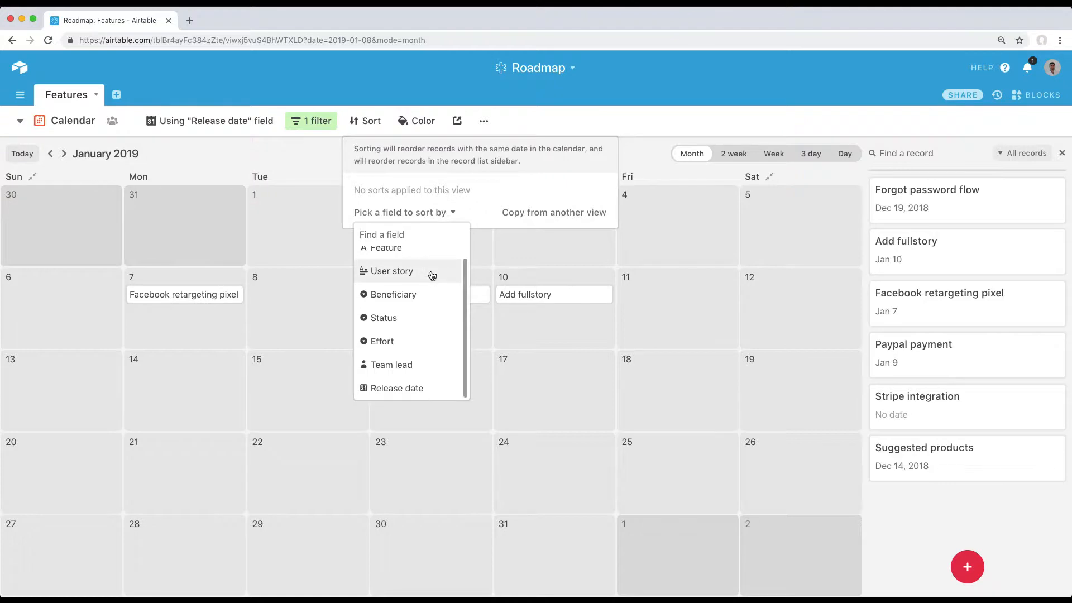
{"action": "left_click", "coordinate": [428, 324]}
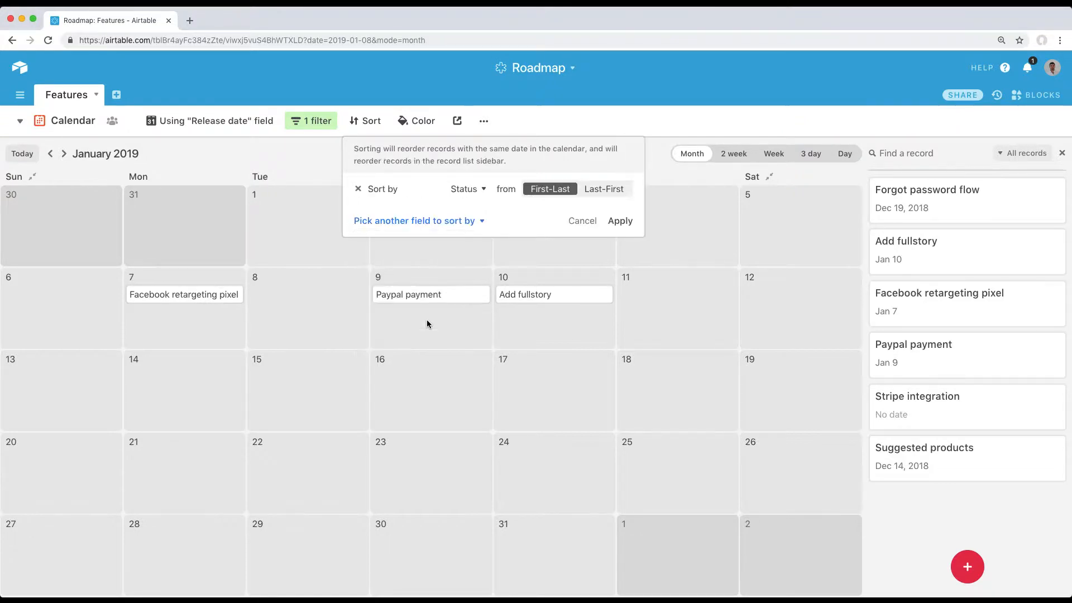
{"action": "left_click", "coordinate": [615, 218]}
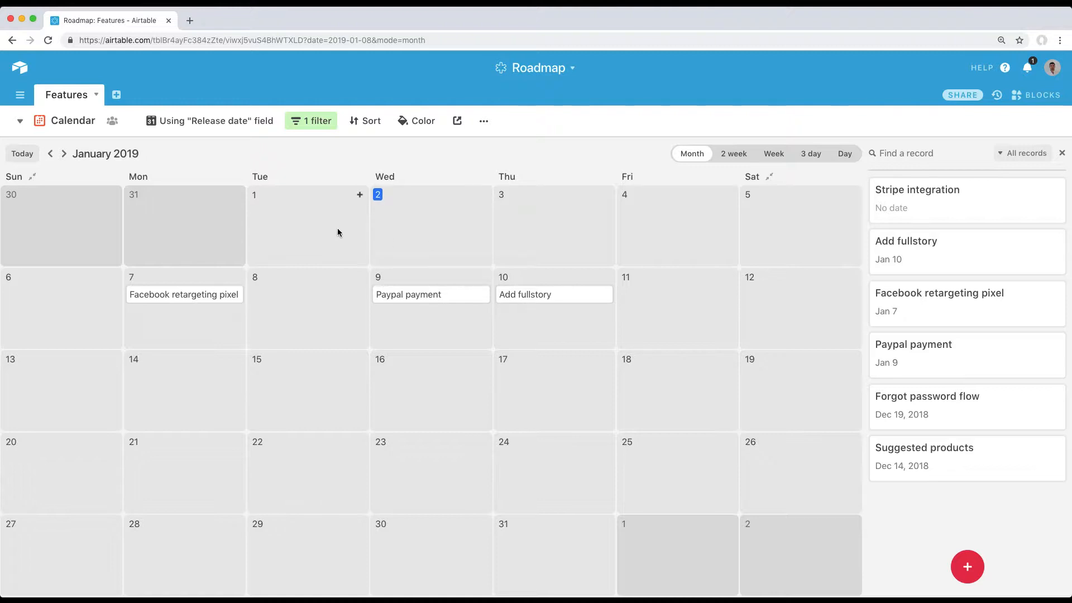
- Remove the Team lead filter from the calendar view and check that no filters remain
{"action": "left_click", "coordinate": [311, 120]}
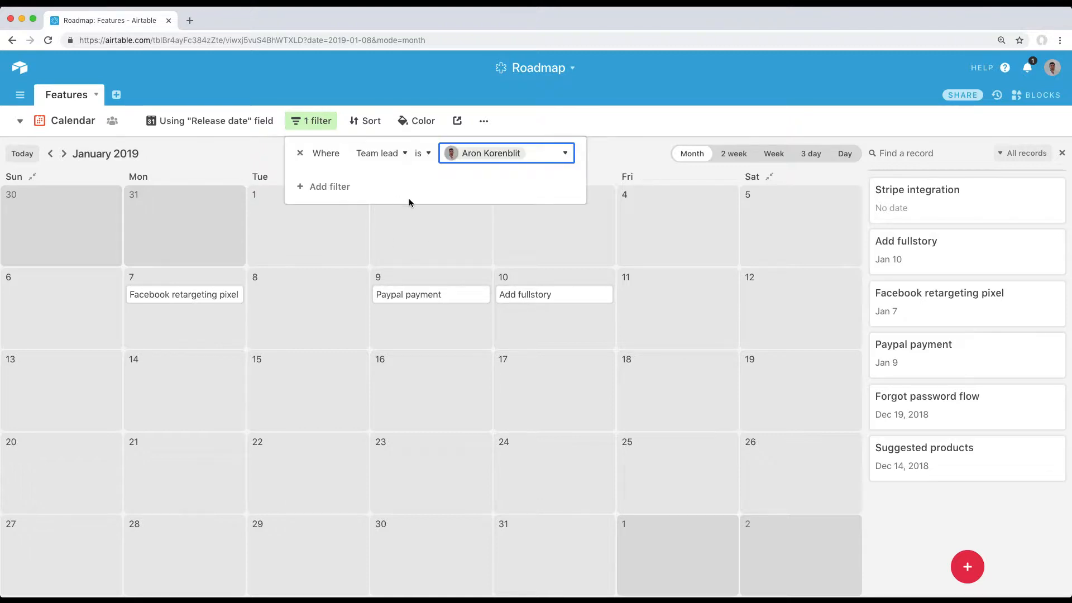
{"action": "left_click", "coordinate": [300, 153]}
{"action": "left_click", "coordinate": [567, 159]}
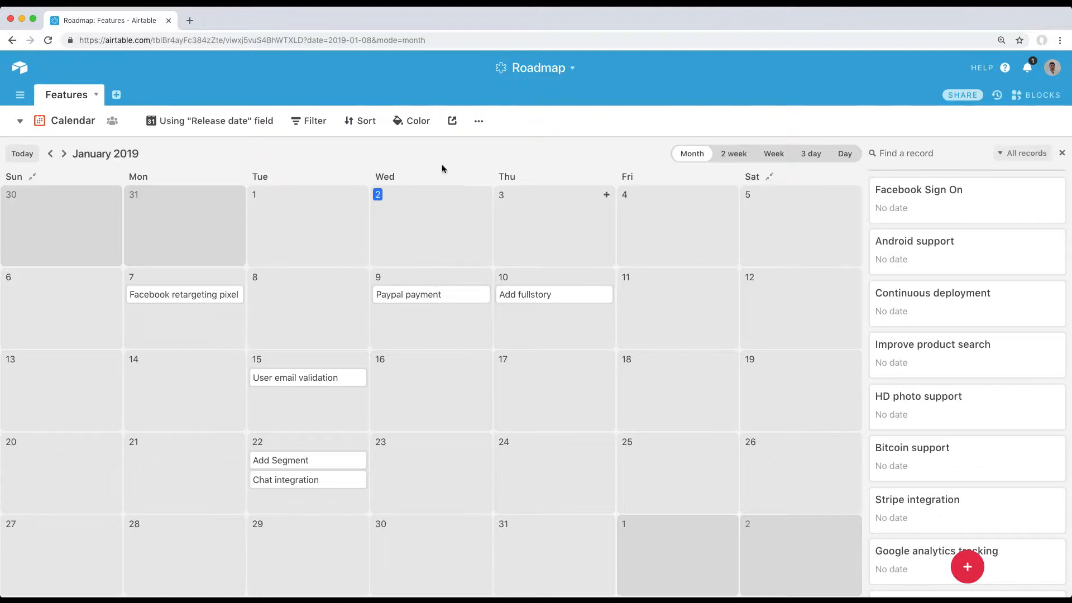
{"action": "left_click", "coordinate": [313, 125]}
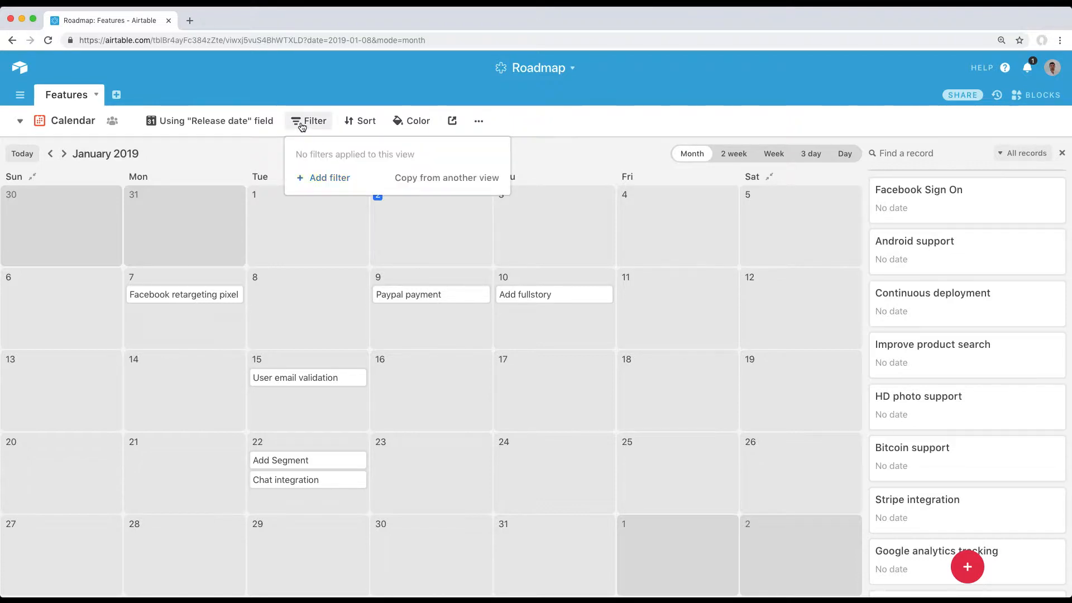
{"action": "left_click", "coordinate": [304, 126]}
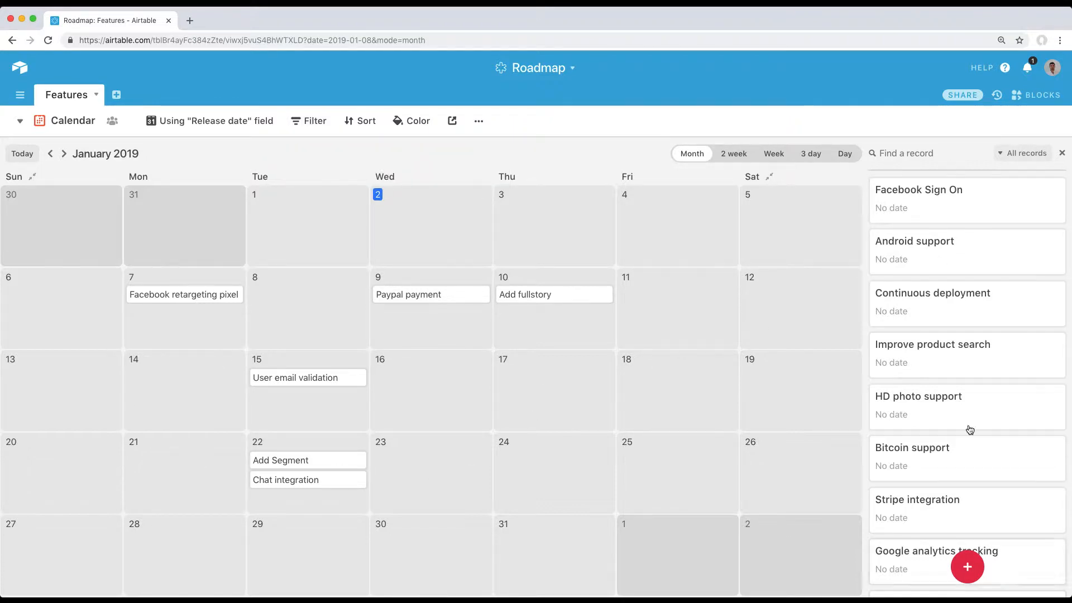
- Limit the calendar's record list to records without dates
{"action": "left_click", "coordinate": [1011, 153]}
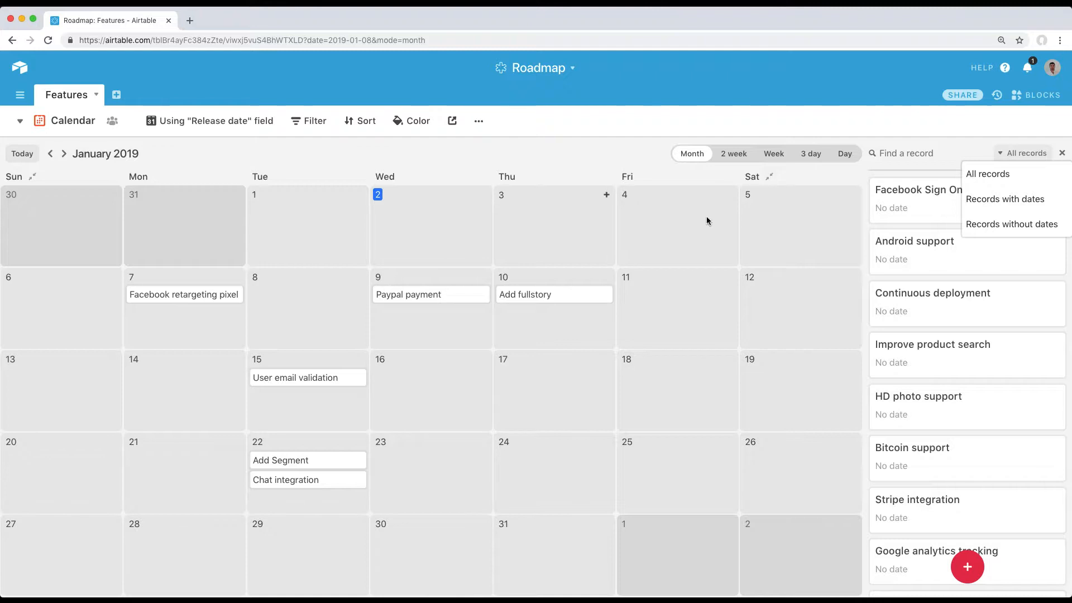
{"action": "left_click", "coordinate": [1031, 223]}
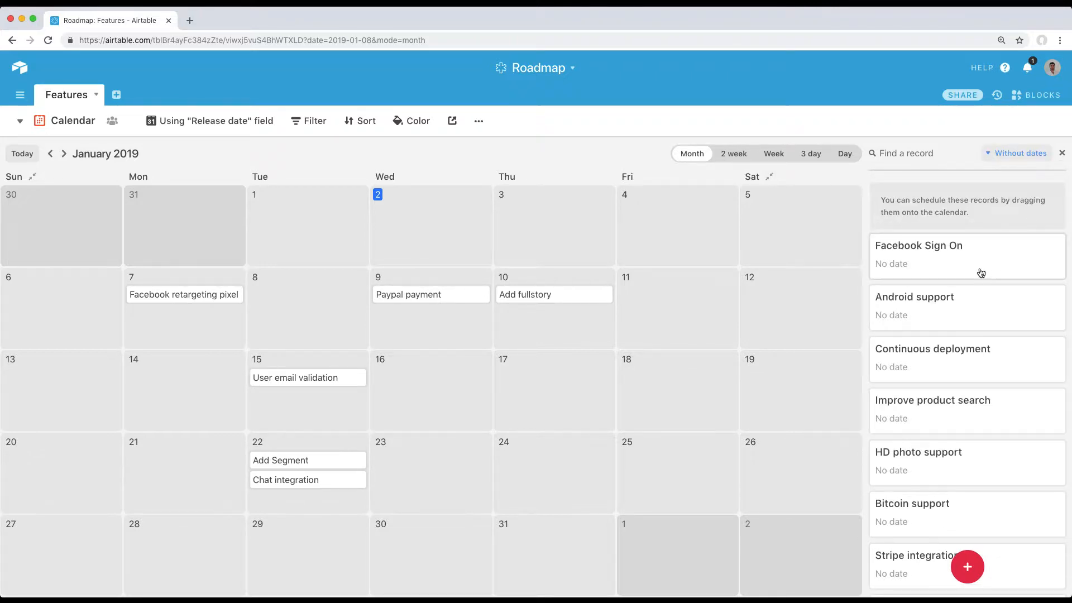
{"action": "scroll", "coordinate": [981, 272], "scroll_direction": "down", "scroll_amount": 4}
- Schedule the undated Facebook Sign On record on January 17, and unschedule it by returning it to the record list
{"action": "left_click_drag", "start_coordinate": [952, 252], "coordinate": [628, 385]}
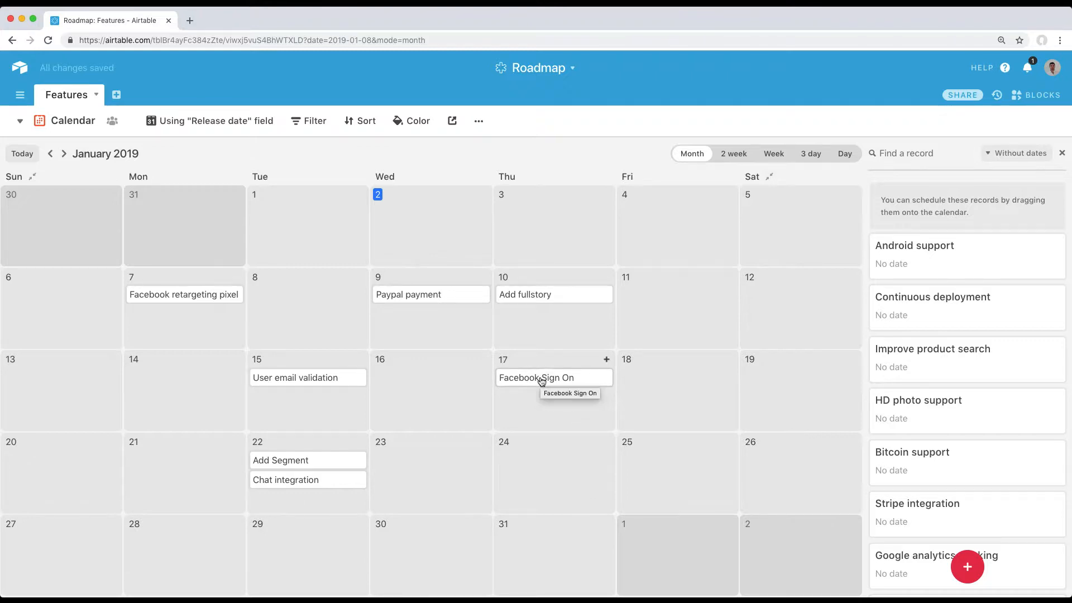
{"action": "left_click_drag", "start_coordinate": [543, 381], "coordinate": [942, 247]}
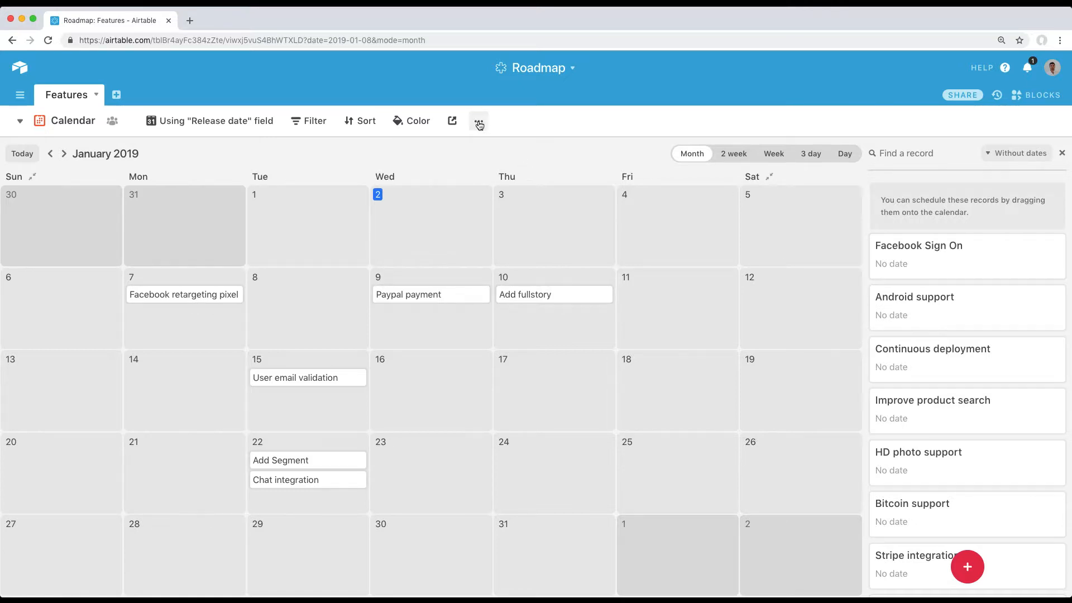
- Create a shareable link for the calendar view and reveal its iCal subscription link
{"action": "left_click", "coordinate": [451, 123]}
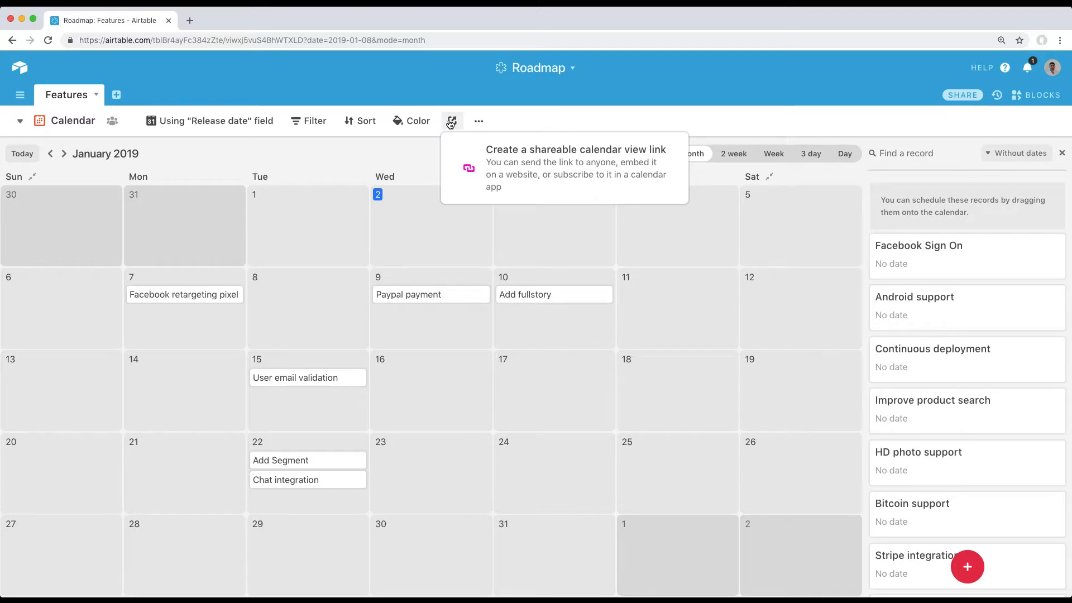
{"action": "left_click", "coordinate": [519, 162]}
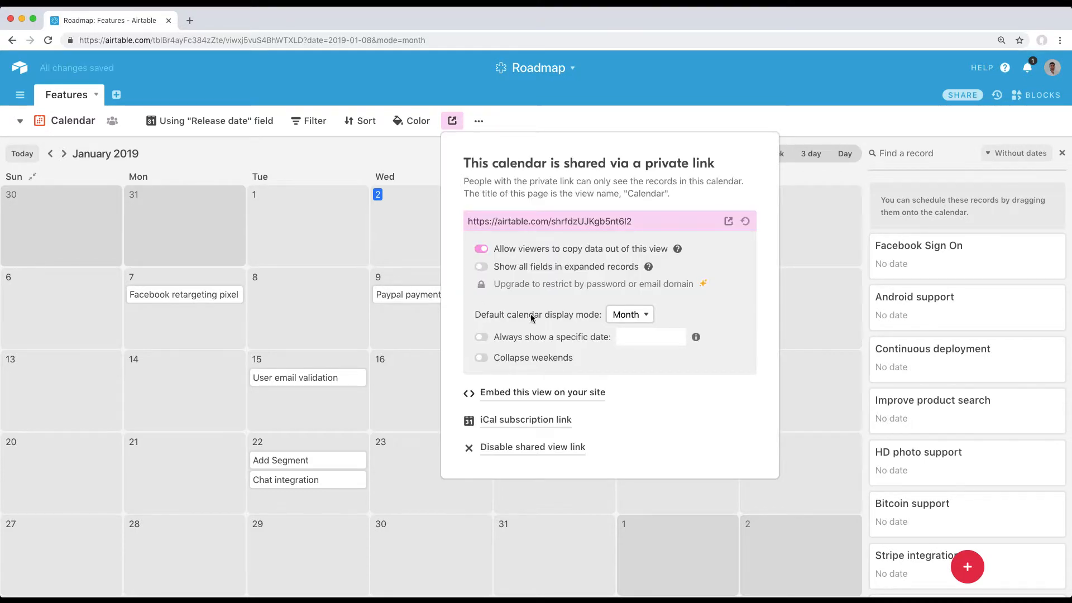
{"action": "left_click", "coordinate": [537, 421]}
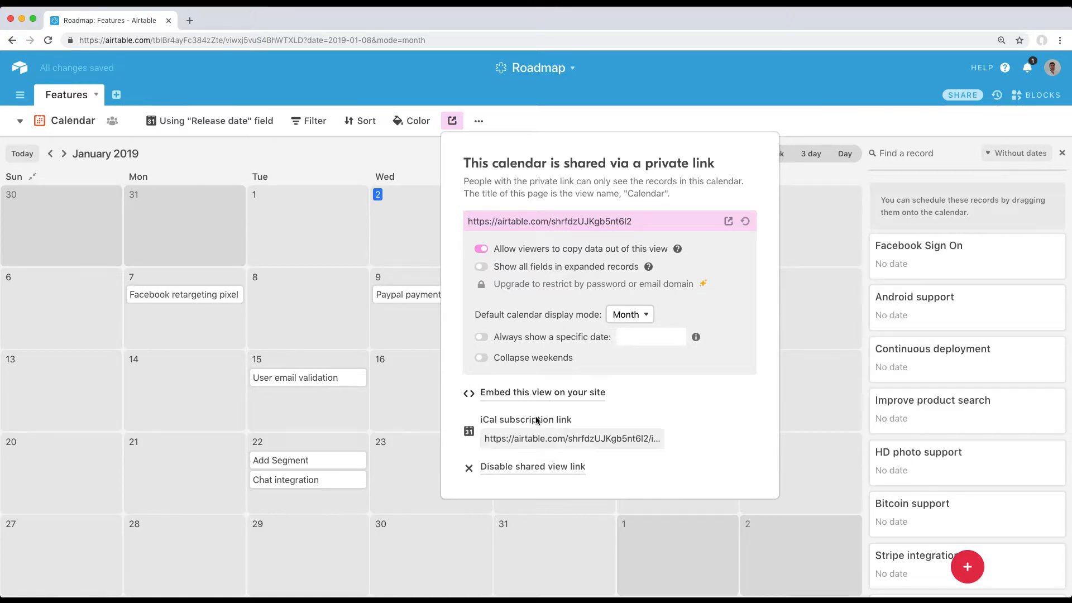
- Copy the calendar view's iCal subscription link and switch to Google Calendar in a new browser tab
{"action": "left_click", "coordinate": [550, 438]}
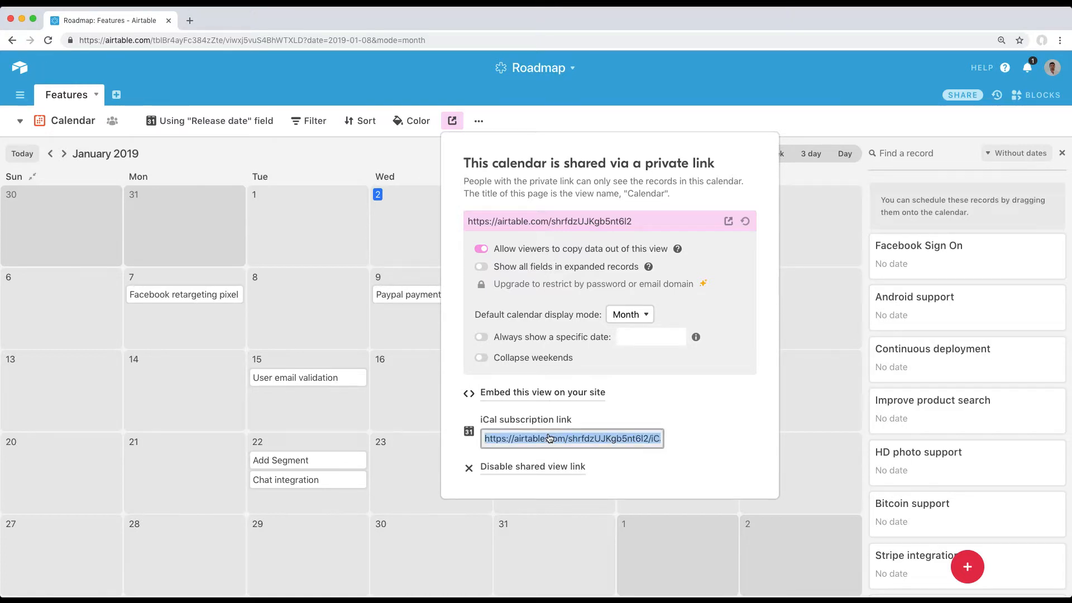
{"action": "left_click", "coordinate": [378, 83]}
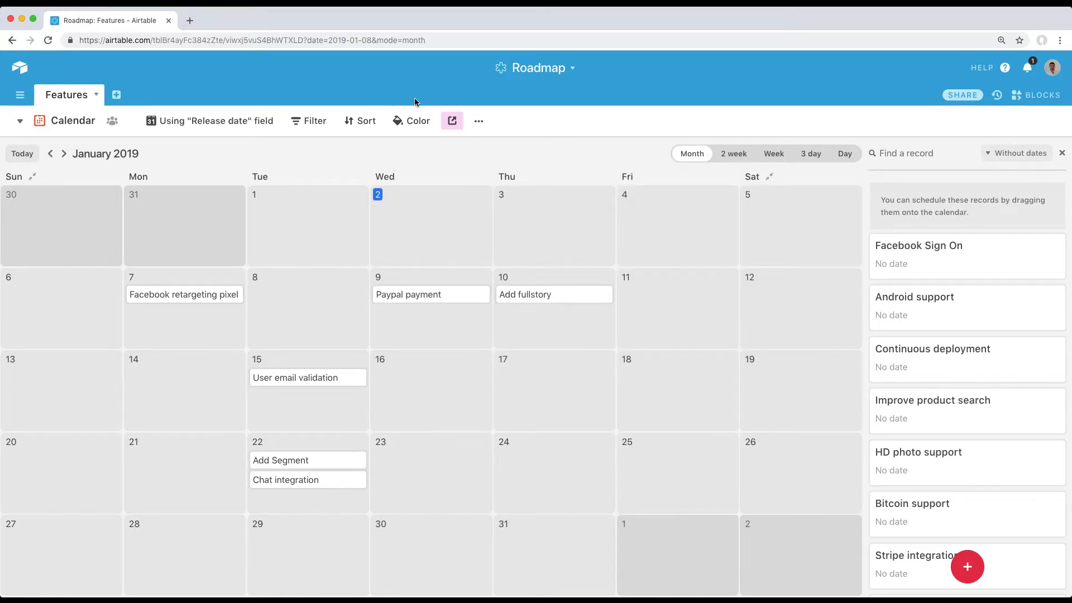
{"action": "key", "text": "super+t"}
{"action": "type", "text": "calendar."}
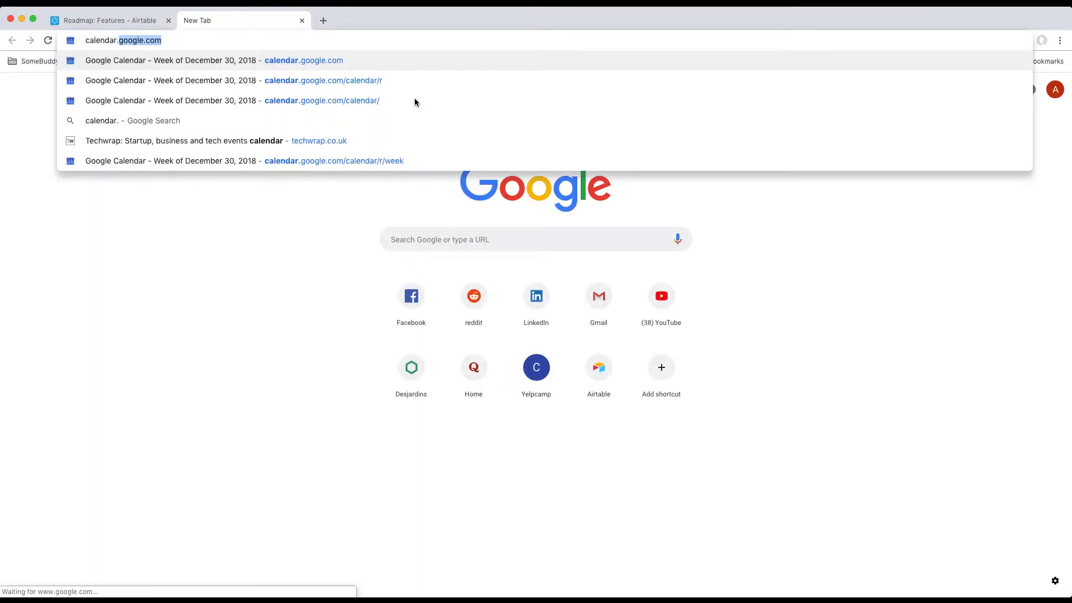
{"action": "key", "text": "Return"}
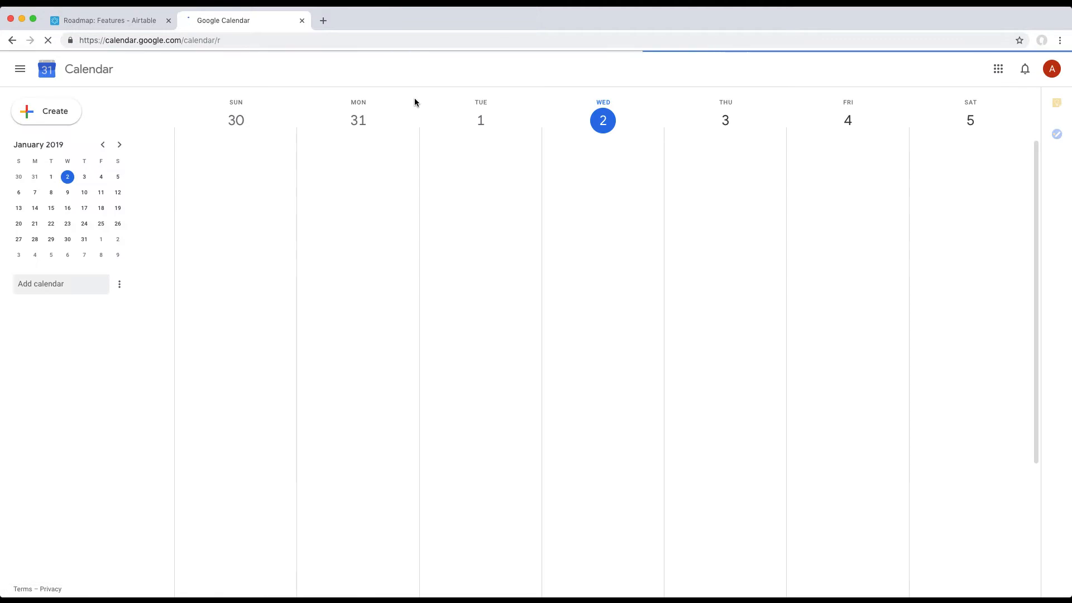
- Add a new calendar from URL using the copied iCal link, without making it publicly accessible
{"action": "left_click", "coordinate": [120, 287]}
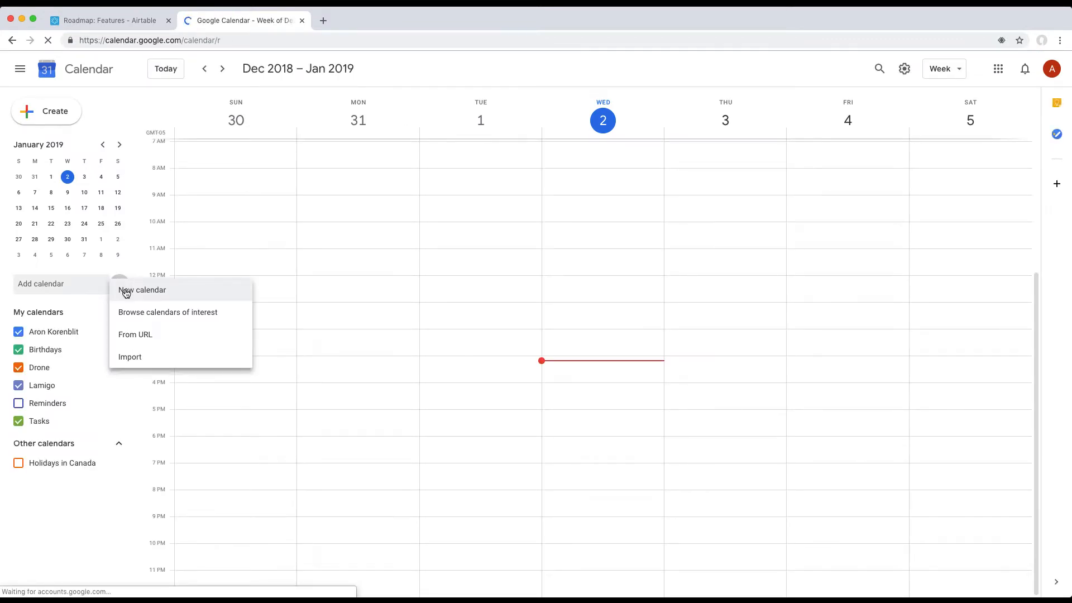
{"action": "left_click", "coordinate": [157, 341]}
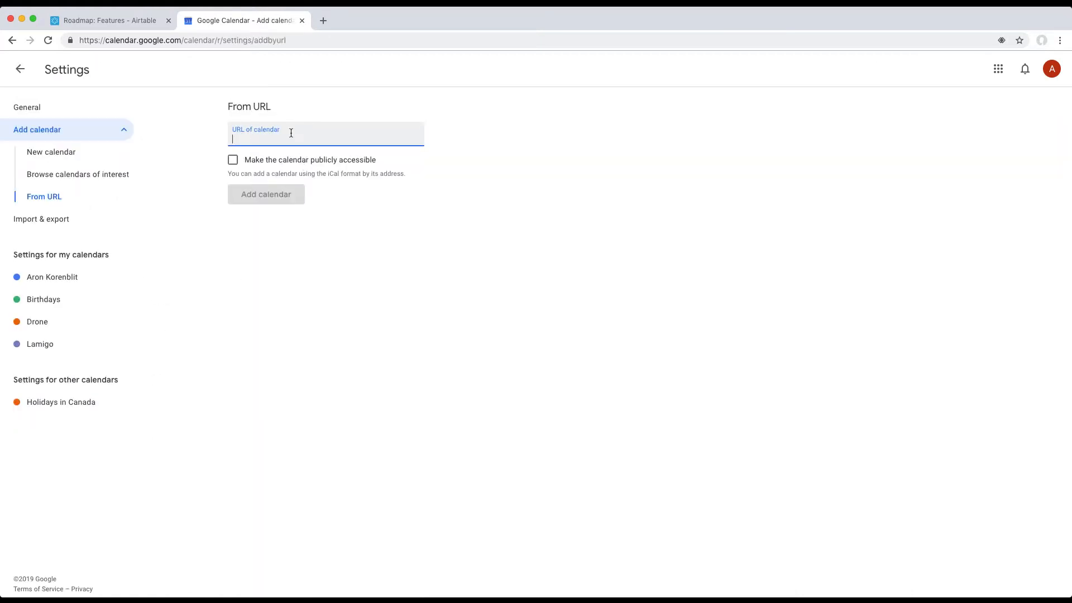
{"action": "key", "text": "super+v"}
{"action": "left_click", "coordinate": [283, 199]}
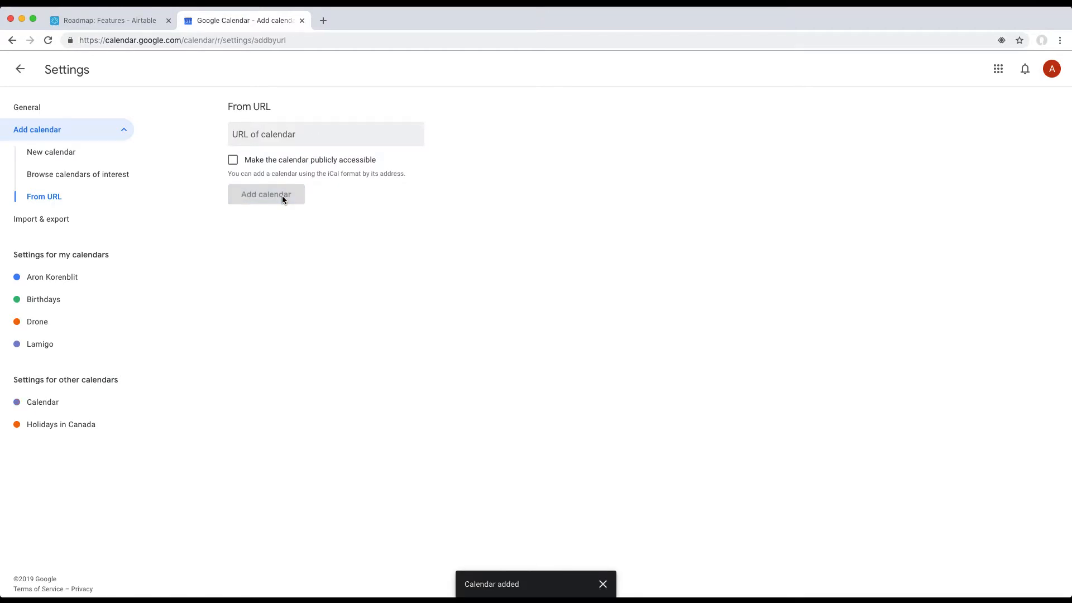
- Leave the settings and display the main calendar by month
{"action": "left_click", "coordinate": [19, 70]}
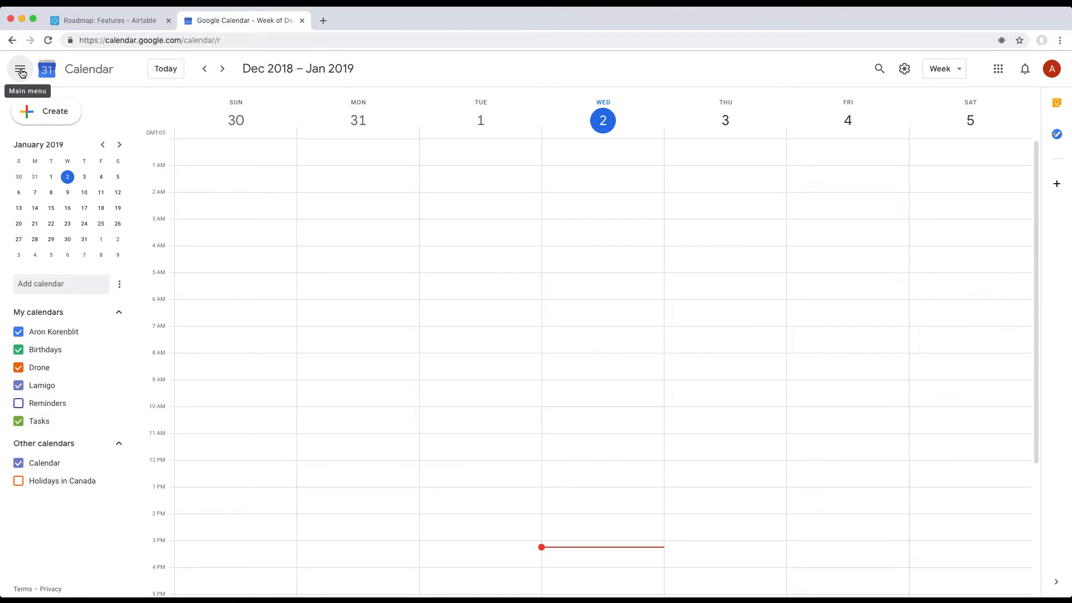
{"action": "left_click", "coordinate": [950, 72]}
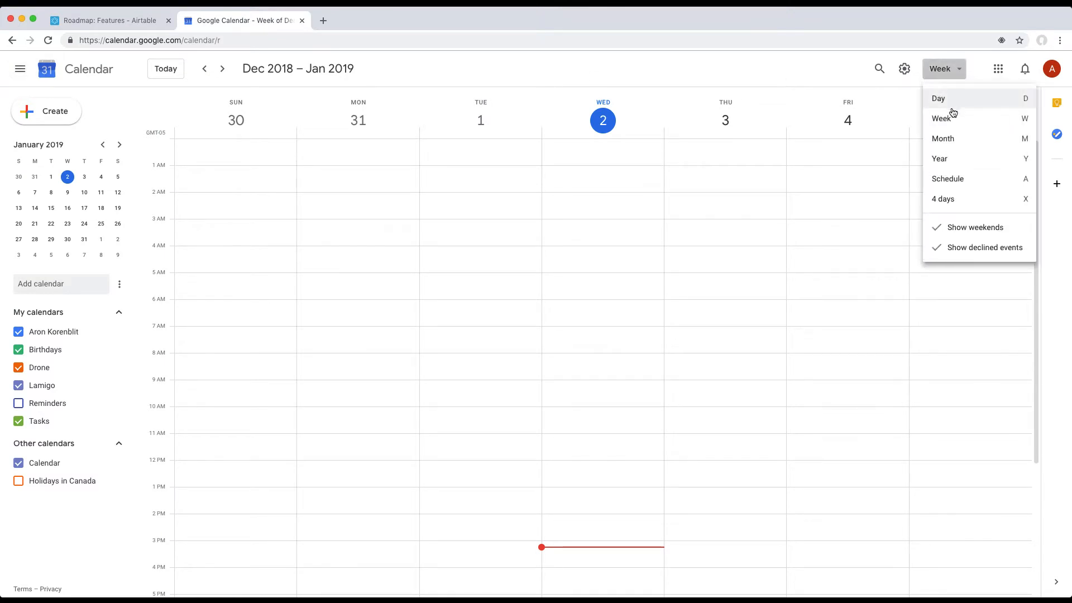
{"action": "left_click", "coordinate": [950, 137]}
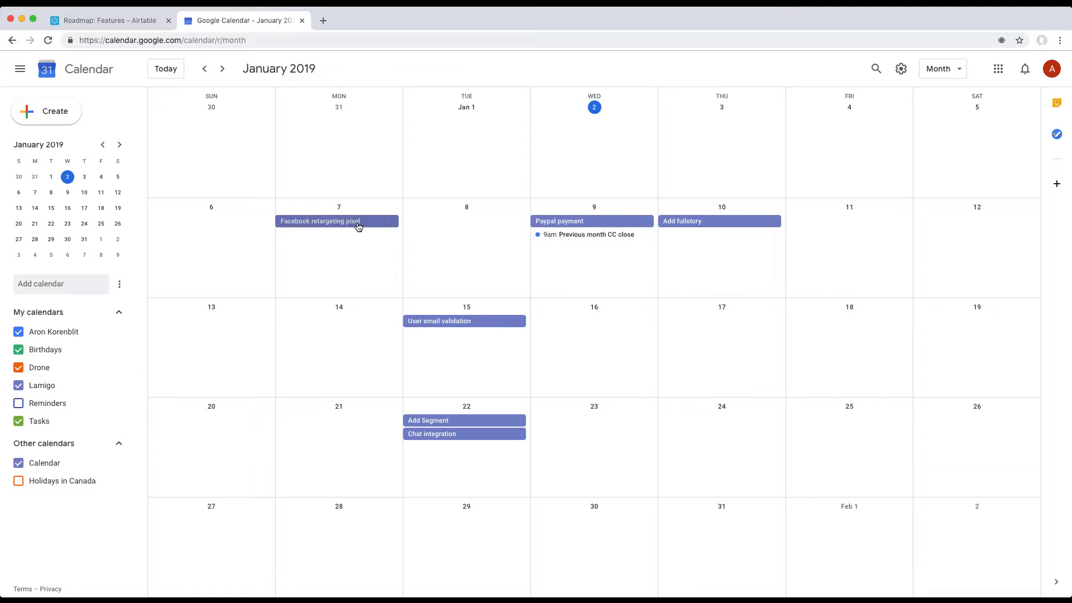
- Review the Facebook retargeting pixel record through the Airtable link in its January 7 event, and return to Google Calendar to close the event details
{"action": "left_click", "coordinate": [358, 226]}
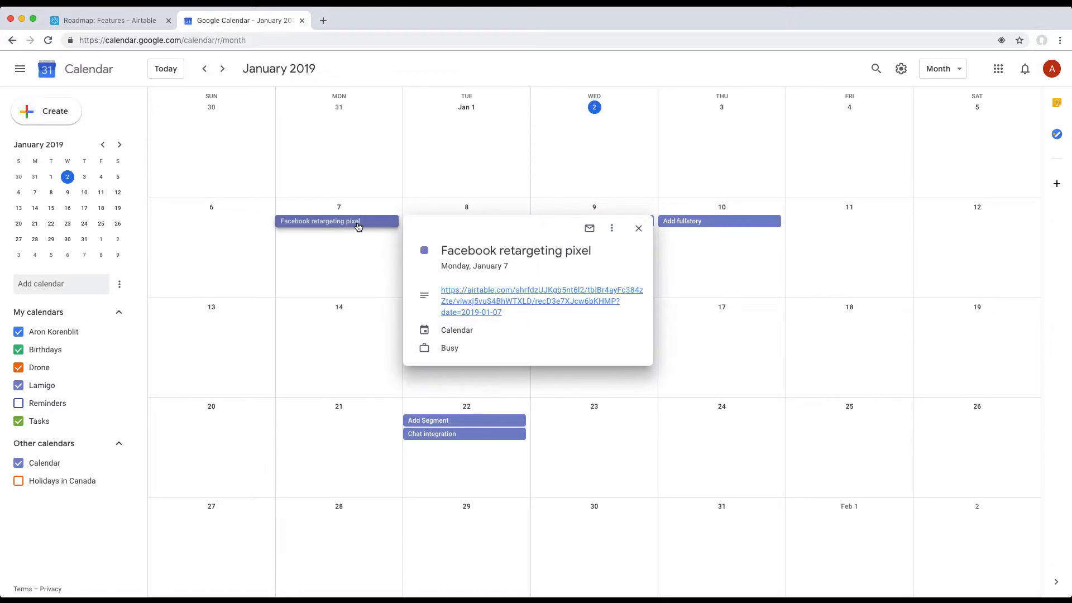
{"action": "left_click", "coordinate": [485, 314]}
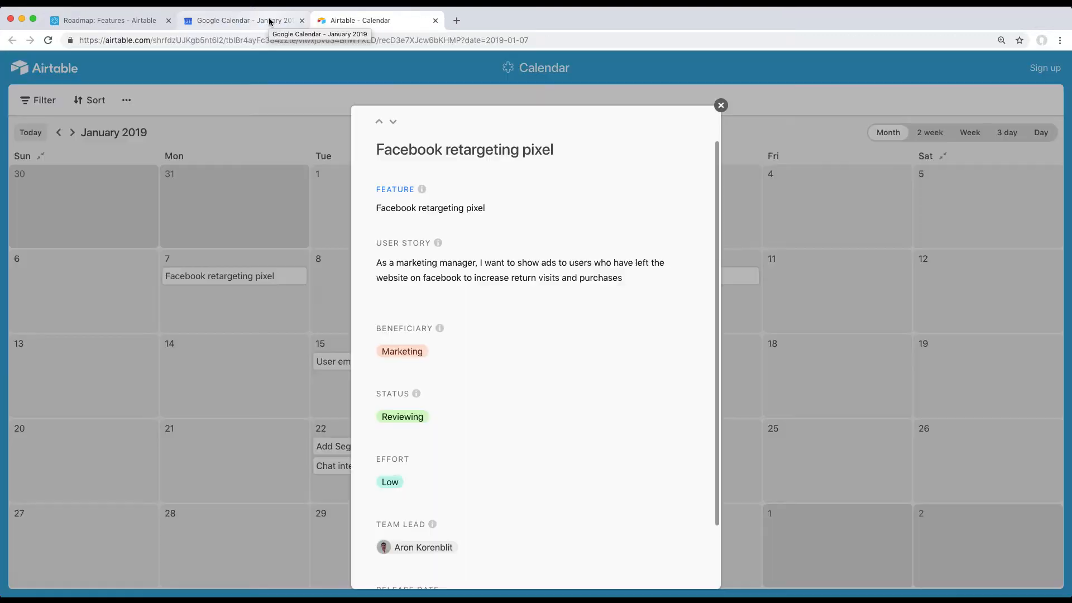
{"action": "scroll", "coordinate": [458, 316], "scroll_direction": "down", "scroll_amount": 1}
{"action": "scroll", "coordinate": [458, 316], "scroll_direction": "up", "scroll_amount": 1}
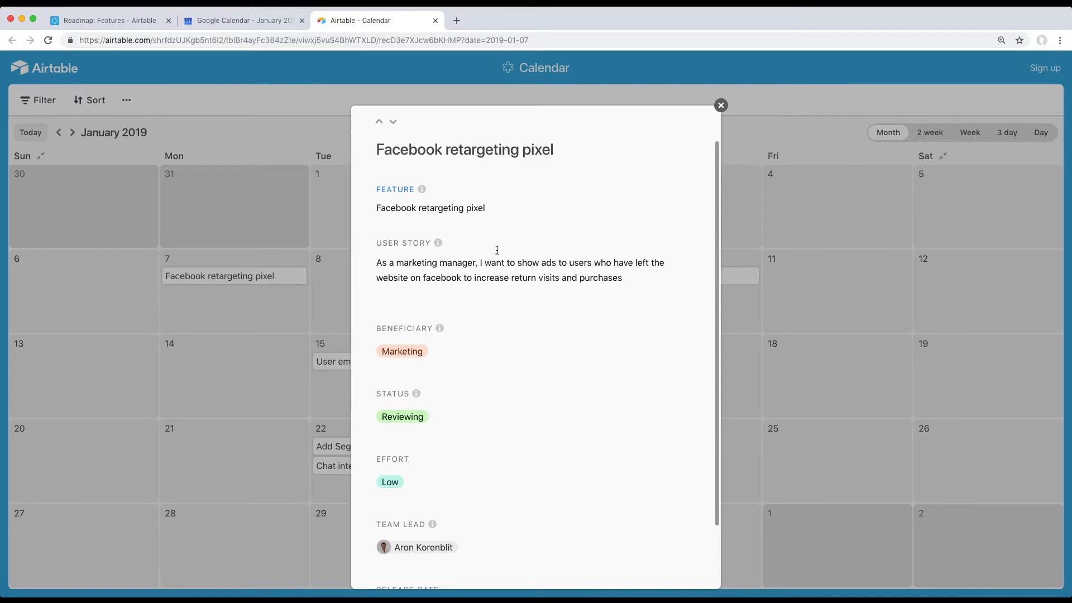
{"action": "scroll", "coordinate": [507, 363], "scroll_direction": "down", "scroll_amount": 2}
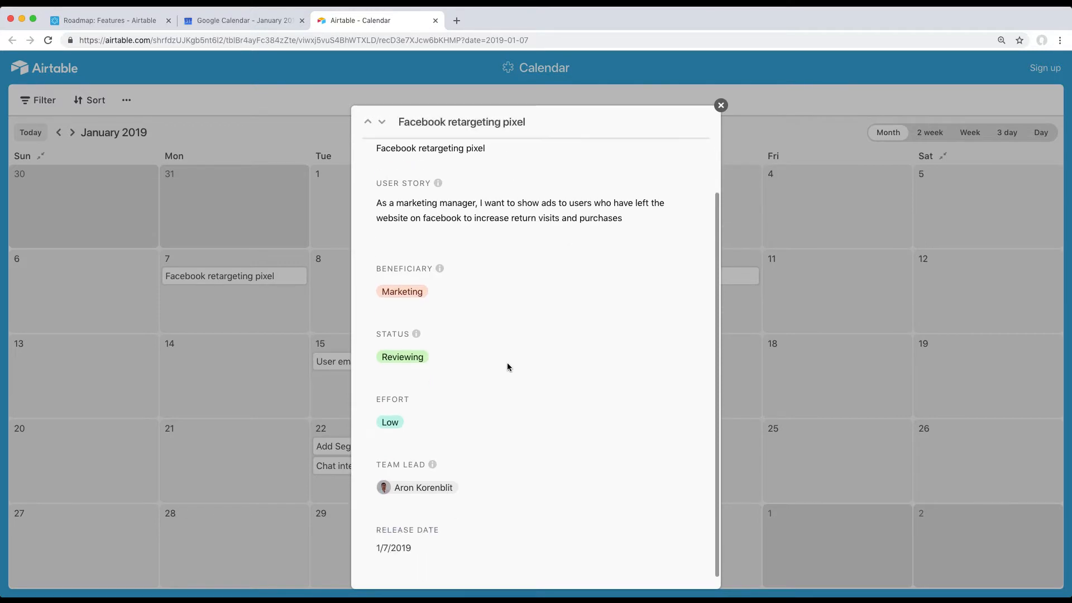
{"action": "left_click", "coordinate": [242, 21]}
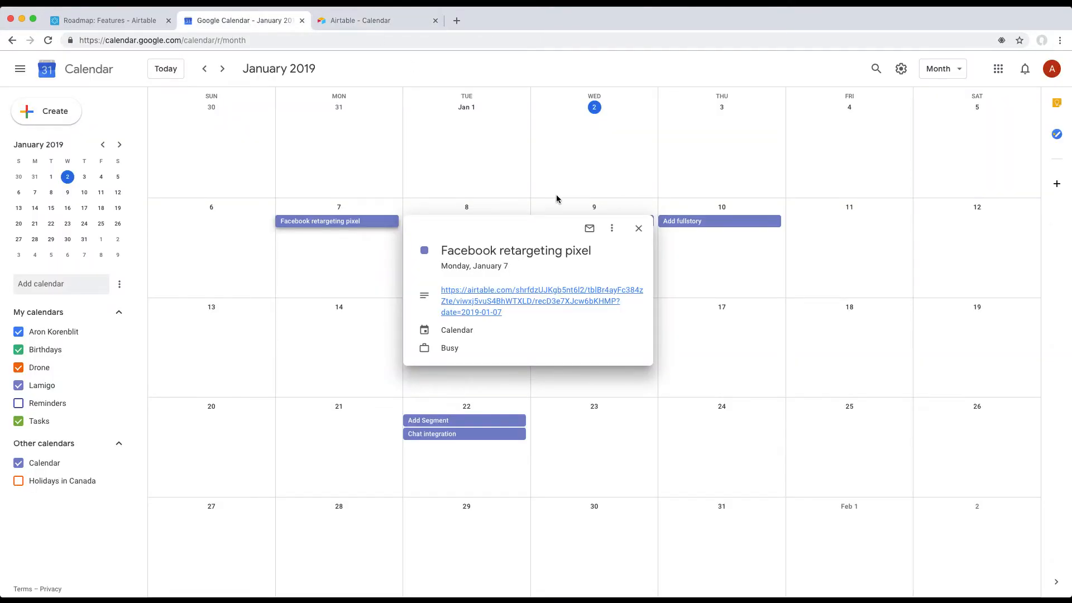
{"action": "left_click", "coordinate": [638, 229]}
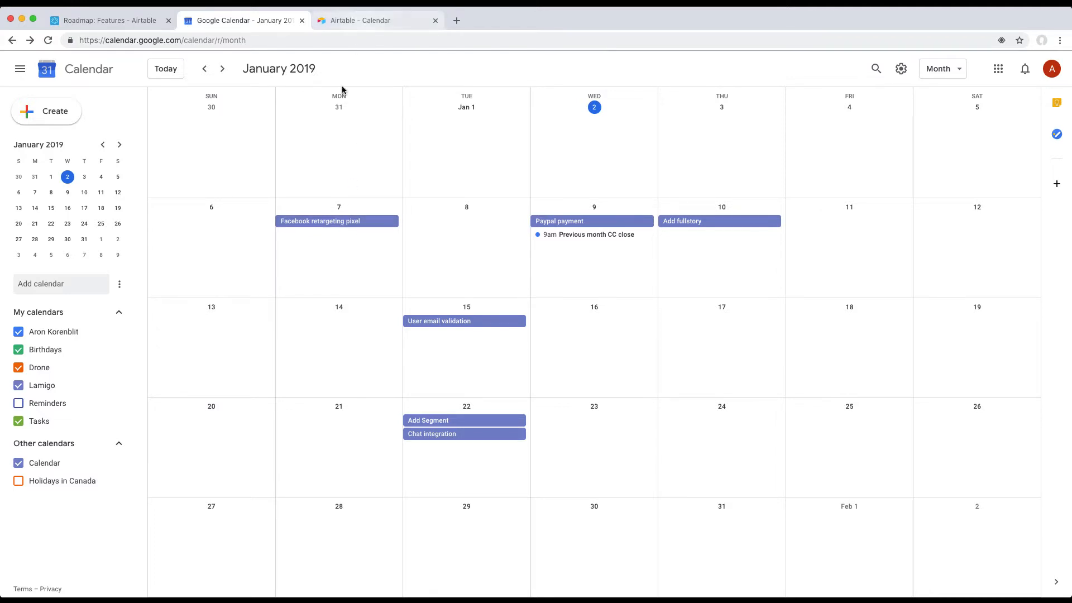
- Inspect the Facebook retargeting pixel event in the month display and in the week of January 6–12, ending in the month display
{"action": "left_click", "coordinate": [346, 222]}
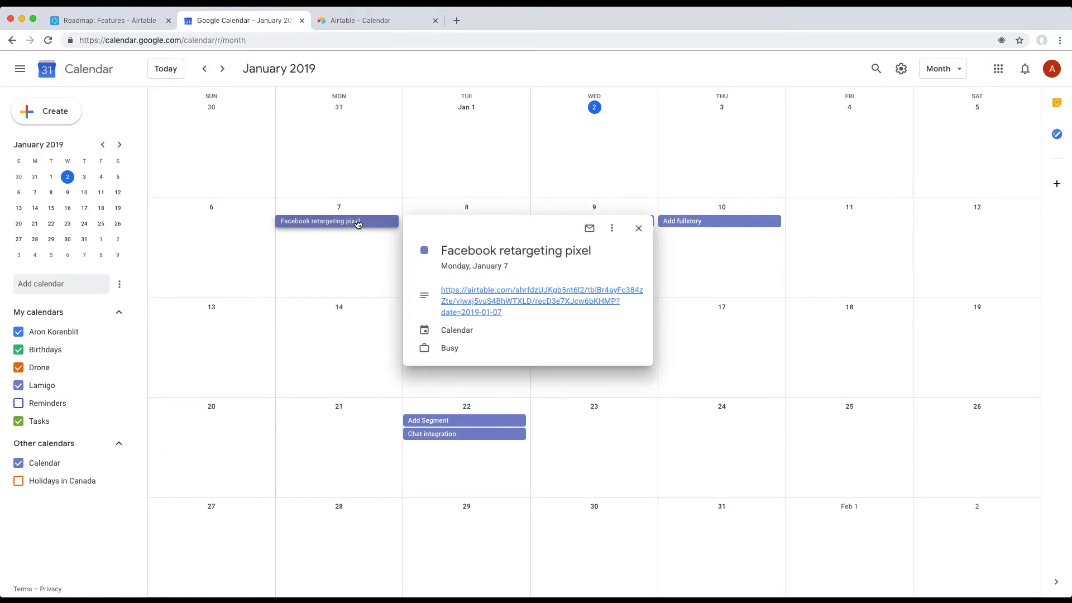
{"action": "left_click", "coordinate": [357, 222]}
{"action": "left_click", "coordinate": [946, 75]}
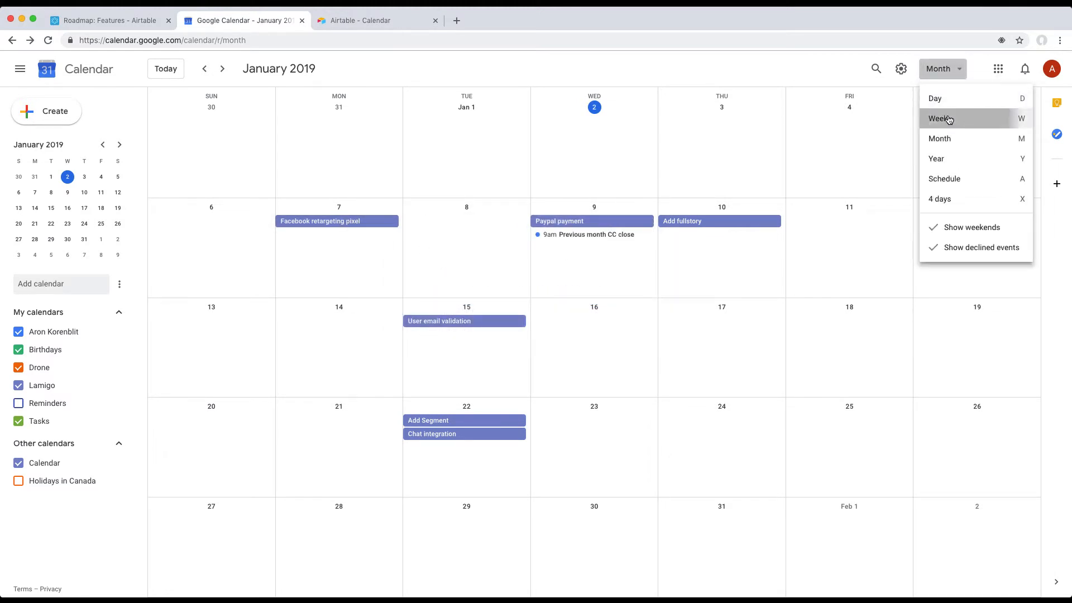
{"action": "left_click", "coordinate": [944, 116]}
{"action": "left_click", "coordinate": [221, 70]}
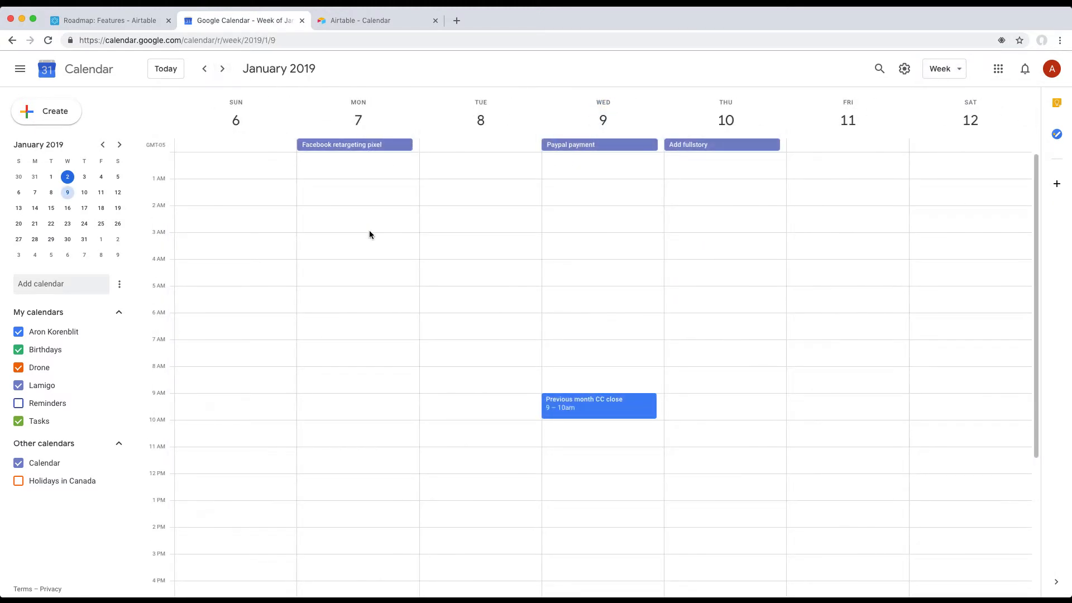
{"action": "left_click", "coordinate": [347, 146]}
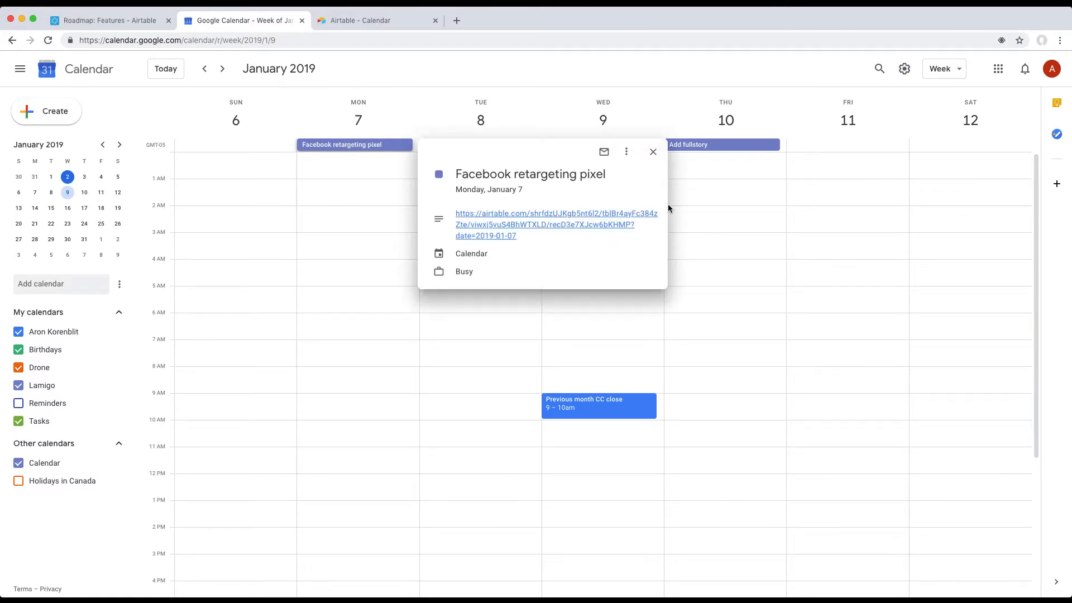
{"action": "left_click", "coordinate": [651, 153]}
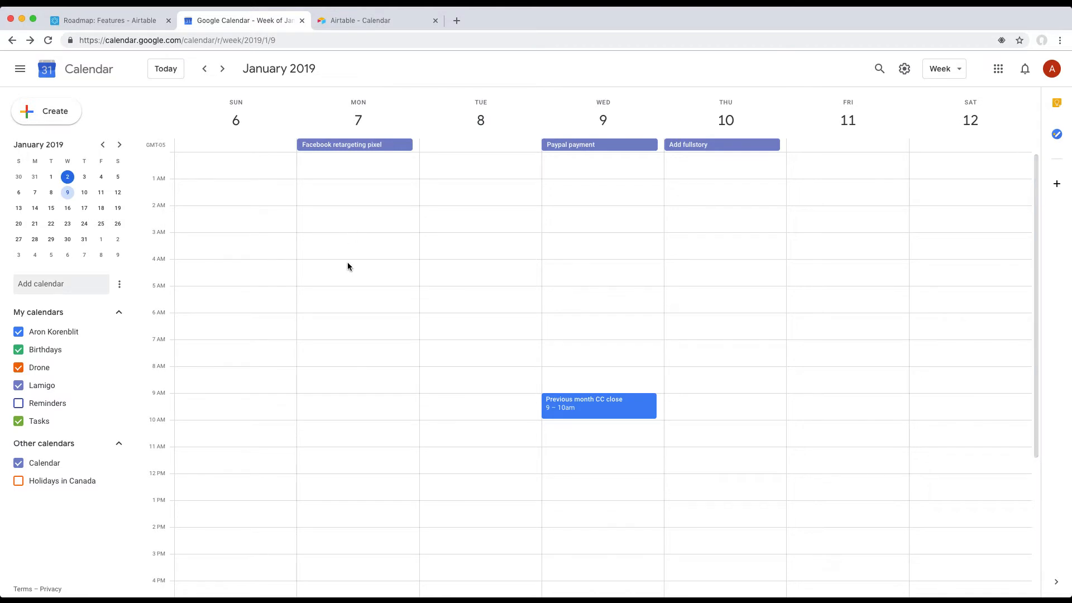
{"action": "left_click", "coordinate": [943, 78]}
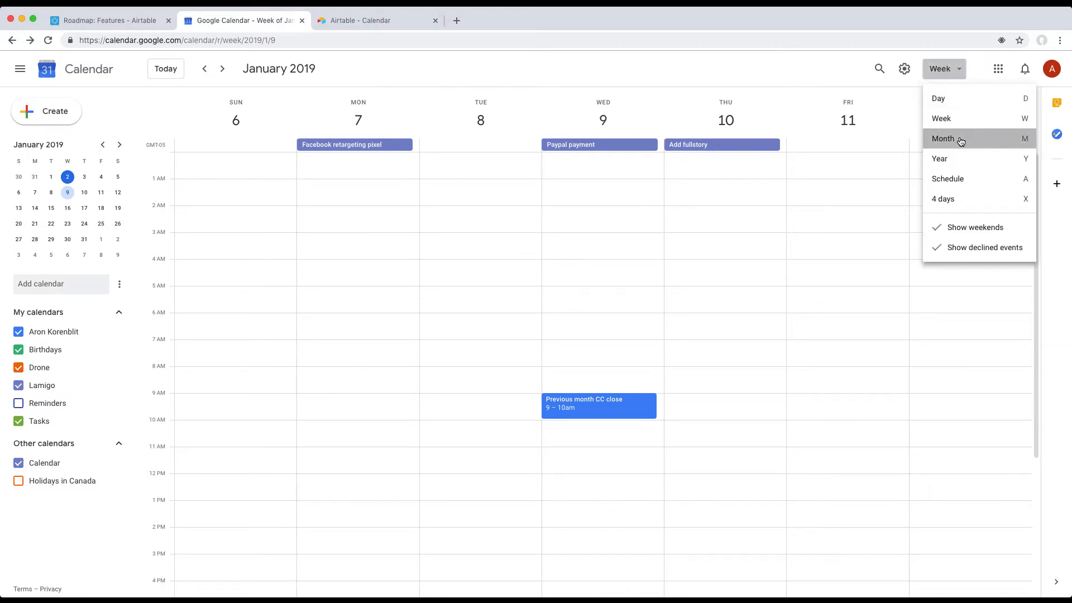
{"action": "left_click", "coordinate": [961, 141]}
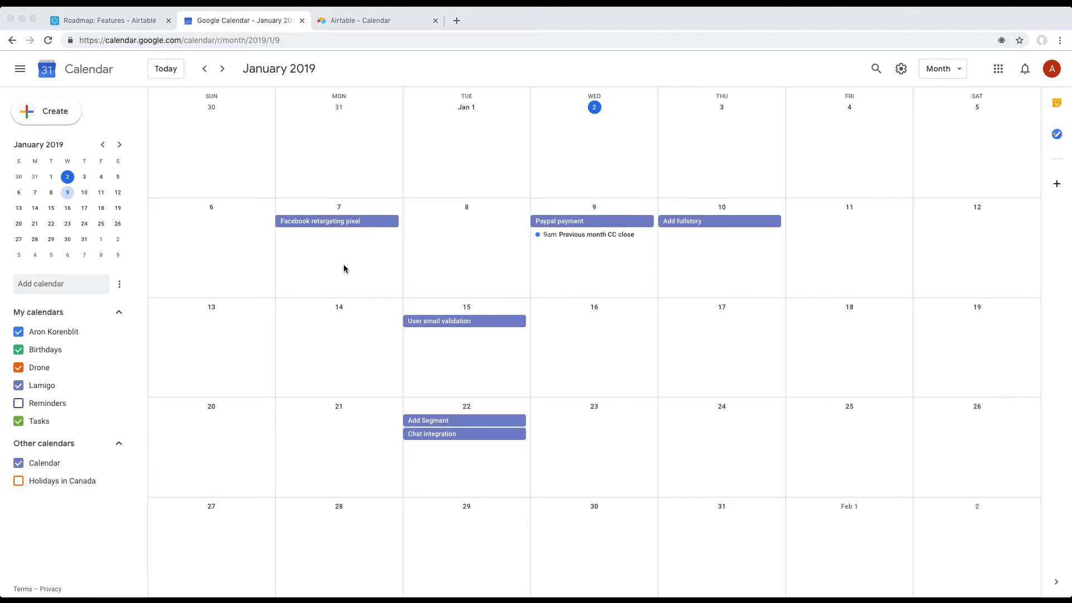
- Copy the Calendar view's private share link from the Airtable Roadmap base and open it in a new browser tab
{"action": "left_click", "coordinate": [120, 23]}
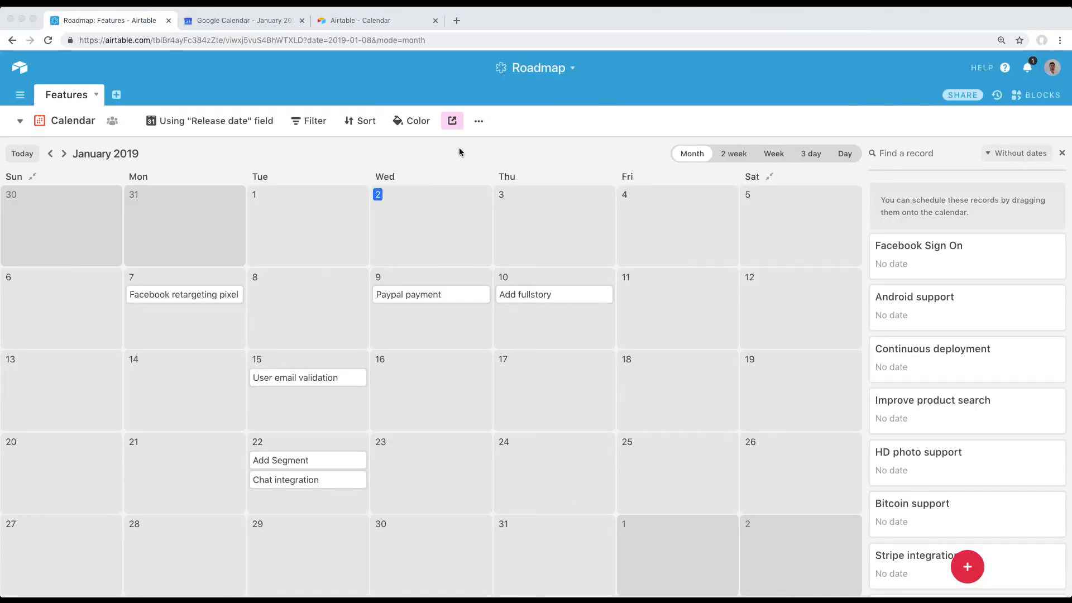
{"action": "left_click", "coordinate": [453, 122]}
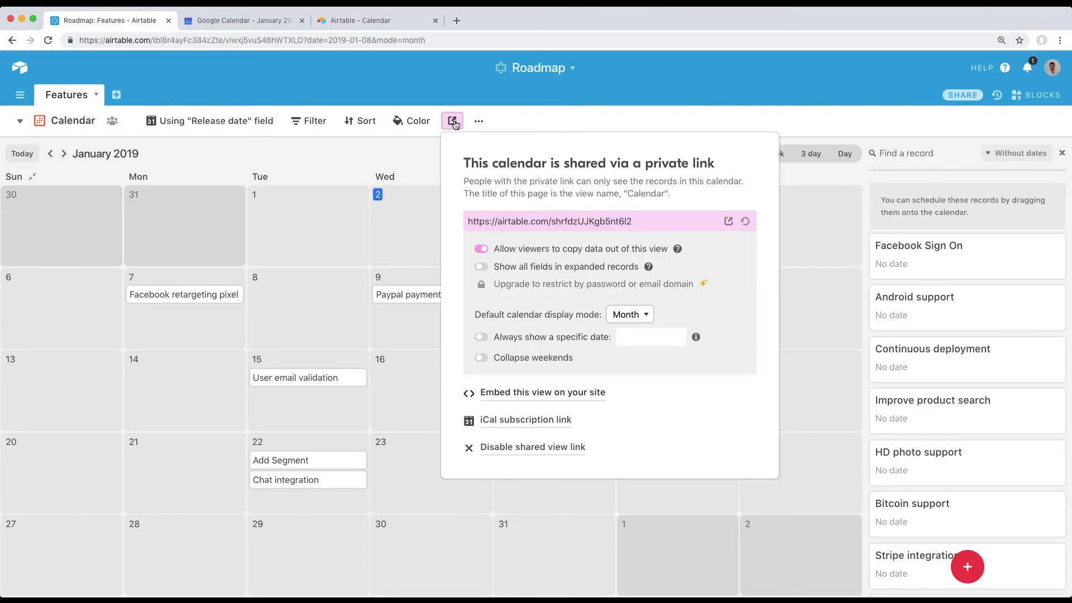
{"action": "left_click", "coordinate": [569, 221]}
{"action": "key", "text": "super+c"}
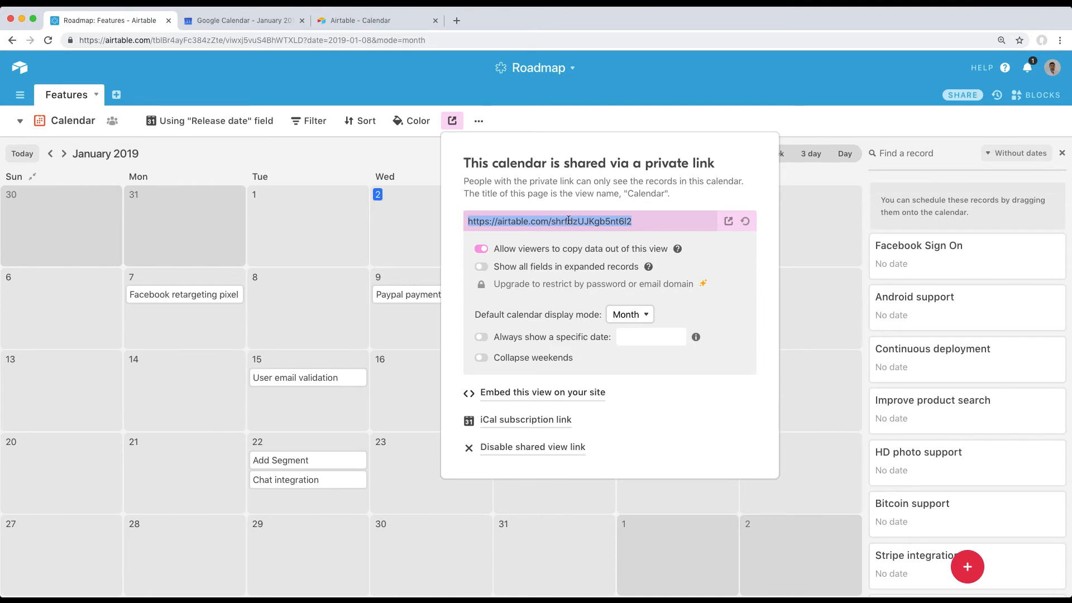
{"action": "key", "text": "super+t"}
{"action": "key", "text": "super+v"}
{"action": "key", "text": "Return"}
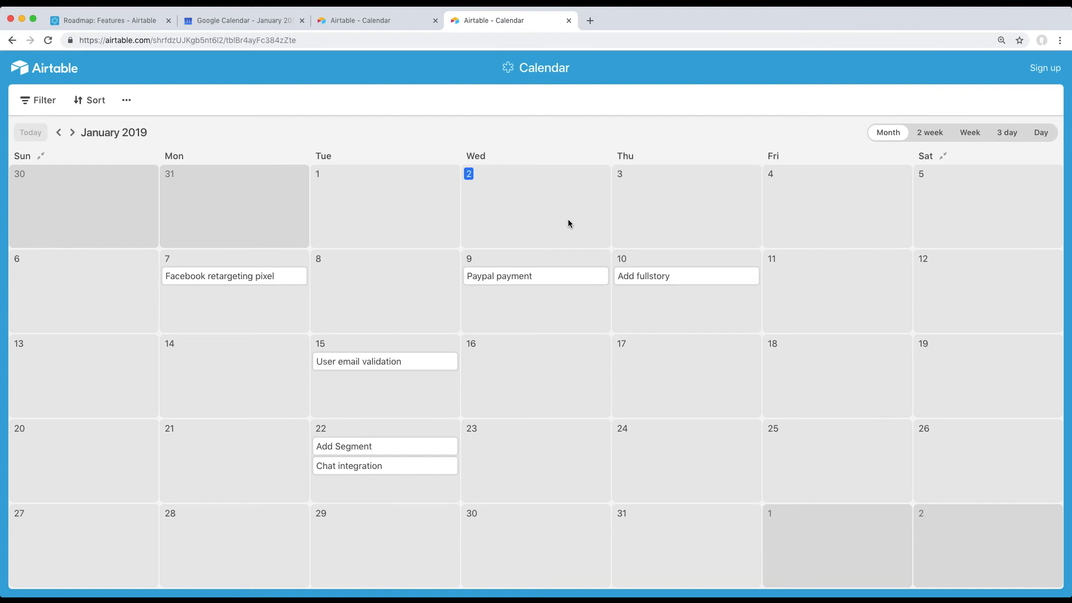
- Expand the Facebook retargeting pixel record in the shared calendar and compare it with the record page opened from Google Calendar
{"action": "left_click", "coordinate": [279, 277]}
{"action": "scroll", "coordinate": [571, 244], "scroll_direction": "down", "scroll_amount": 2}
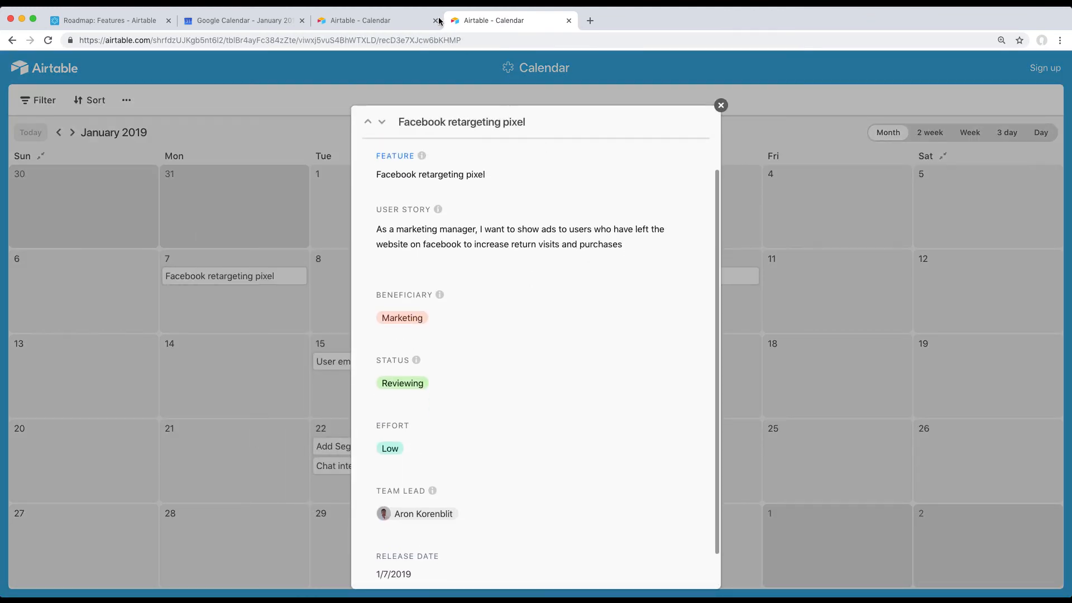
{"action": "left_click", "coordinate": [399, 21]}
{"action": "left_click", "coordinate": [472, 21]}
{"action": "scroll", "coordinate": [533, 241], "scroll_direction": "up", "scroll_amount": 1}
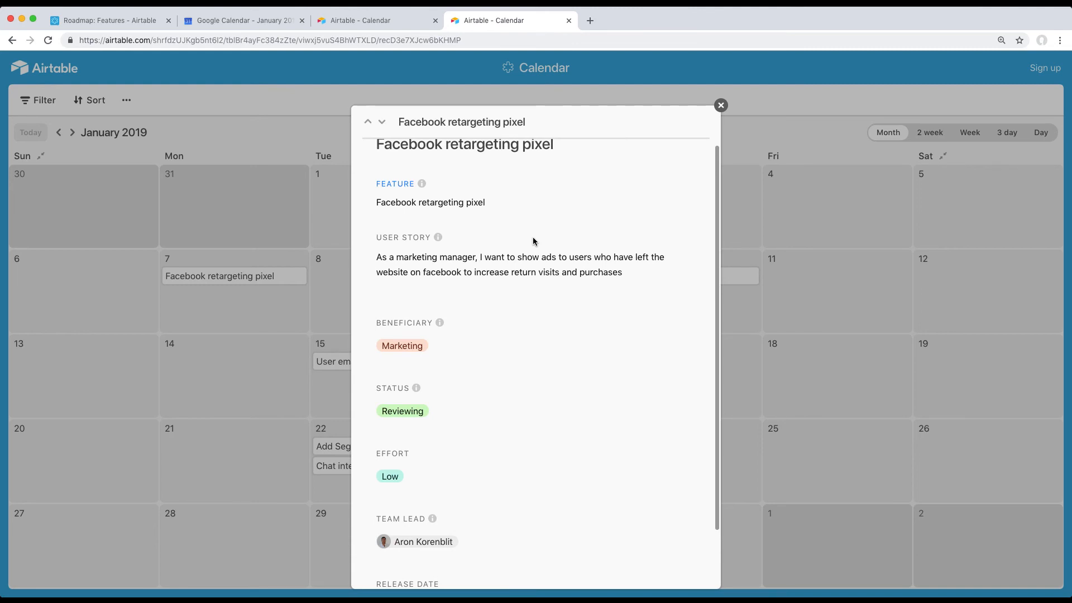
- Return to the Roadmap base, dismiss the sharing settings, and look up the Gallery view among the view types that can be added
{"action": "left_click", "coordinate": [106, 20]}
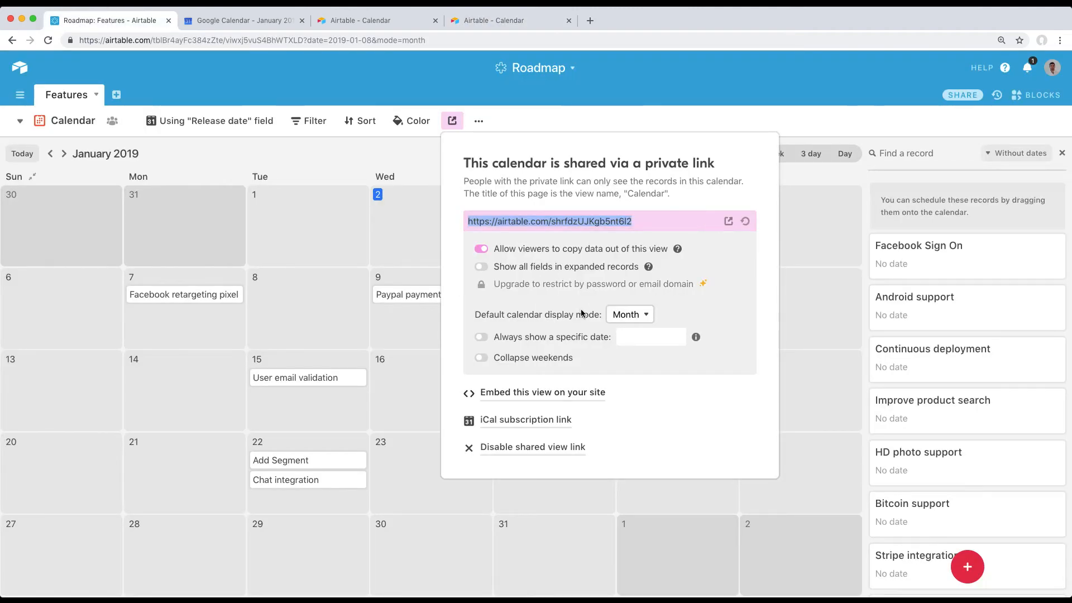
{"action": "left_click", "coordinate": [407, 251]}
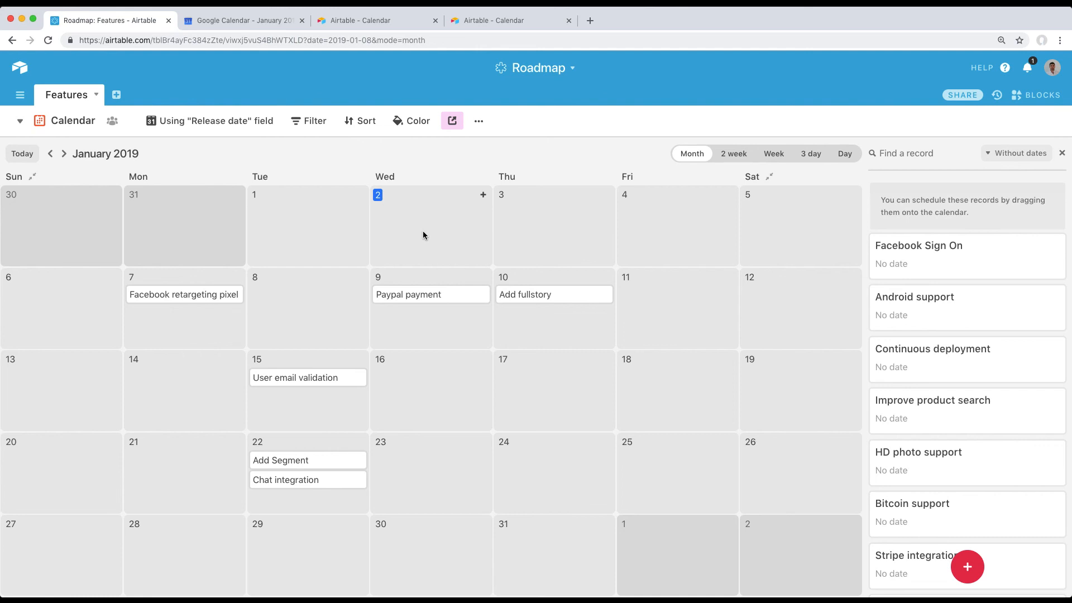
{"action": "left_click", "coordinate": [19, 120]}
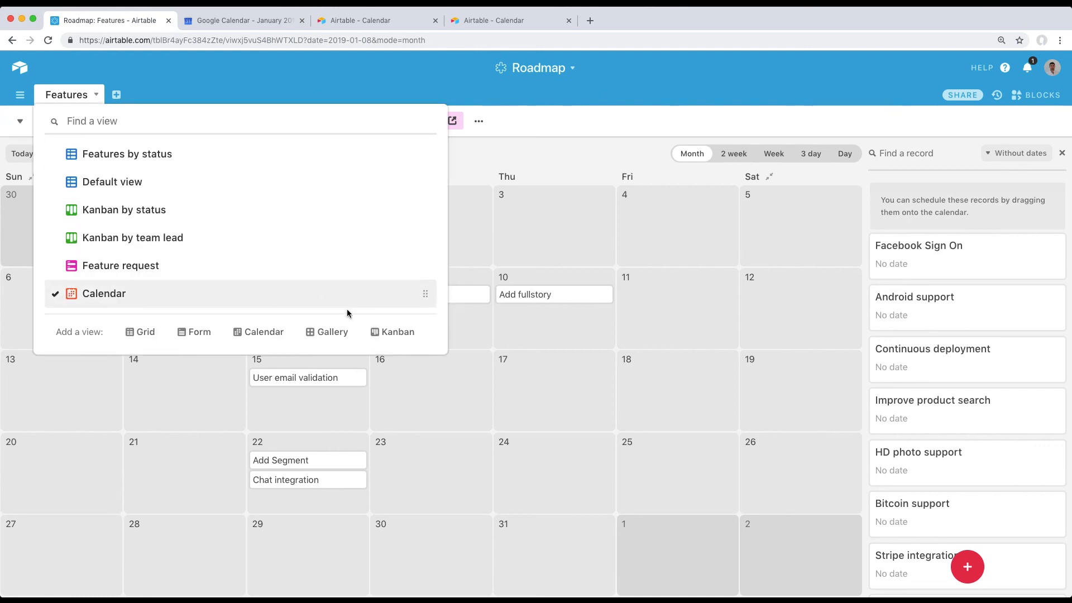
{"action": "mouse_move", "coordinate": [336, 336]}
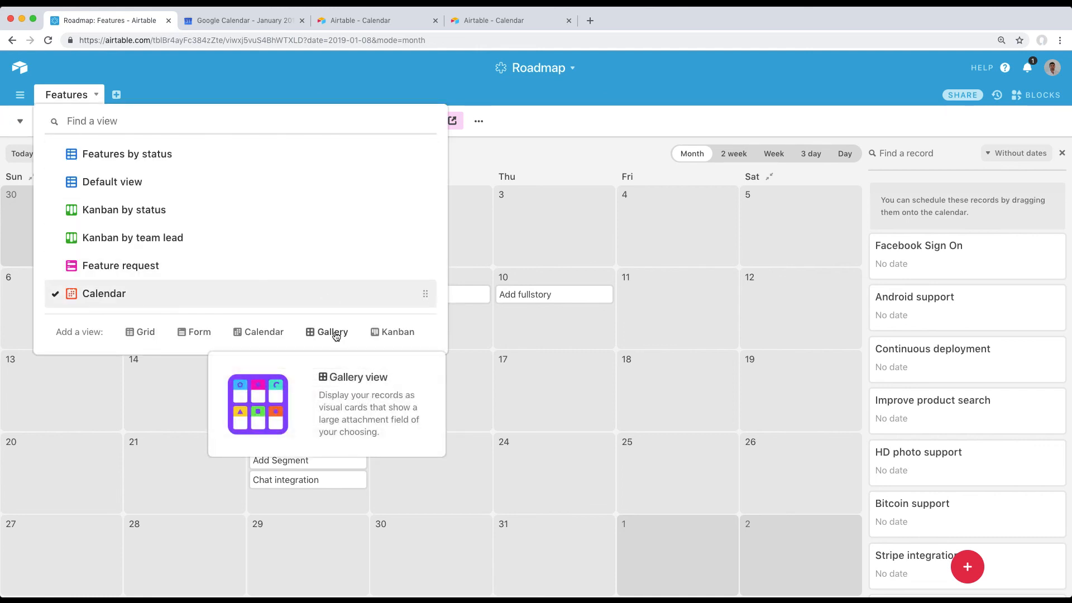